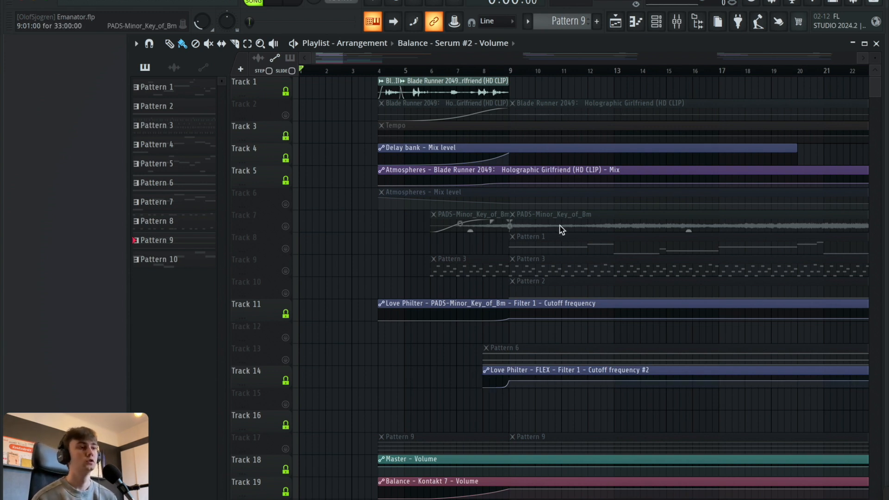
# Select bars 4 to 9 of the arrangement and play that section with the Blade Runner 2049 vocal clips.
pyautogui.click(169, 43)
pyautogui.moveTo(386, 72); pyautogui.dragTo(509, 71)
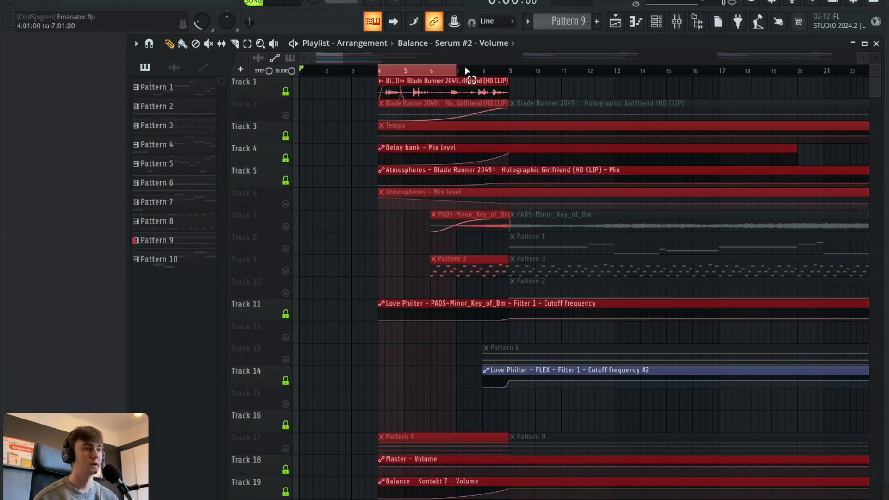
pyautogui.click(281, 2)
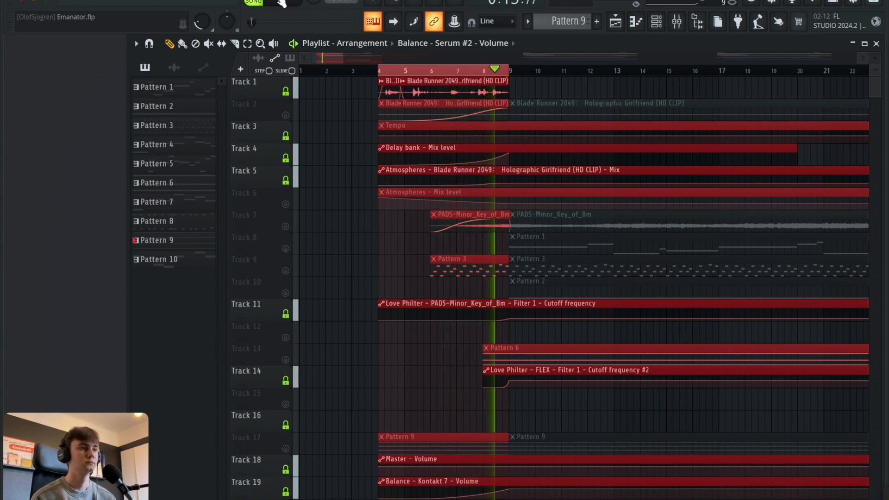
pyautogui.click(281, 2)
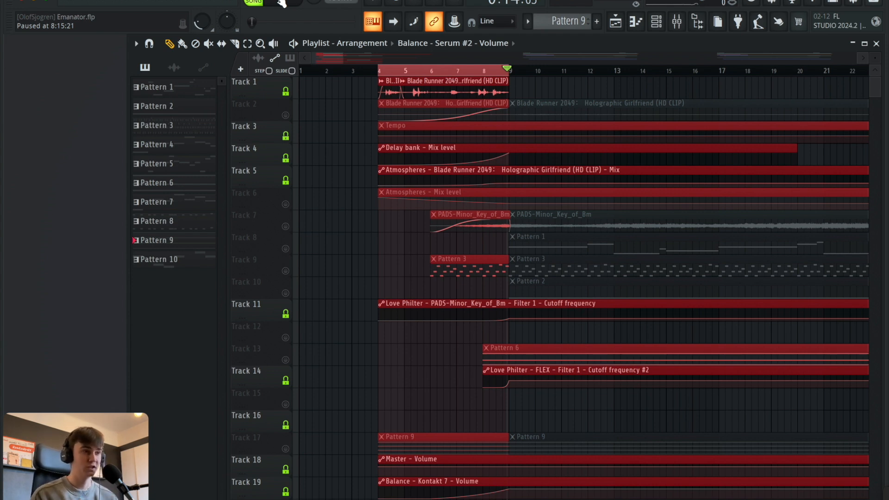
# Bring up mixer insert 5 for the Blade Runner clip and examine its Fruity Parametric EQ 2 curve.
pyautogui.click(676, 22)
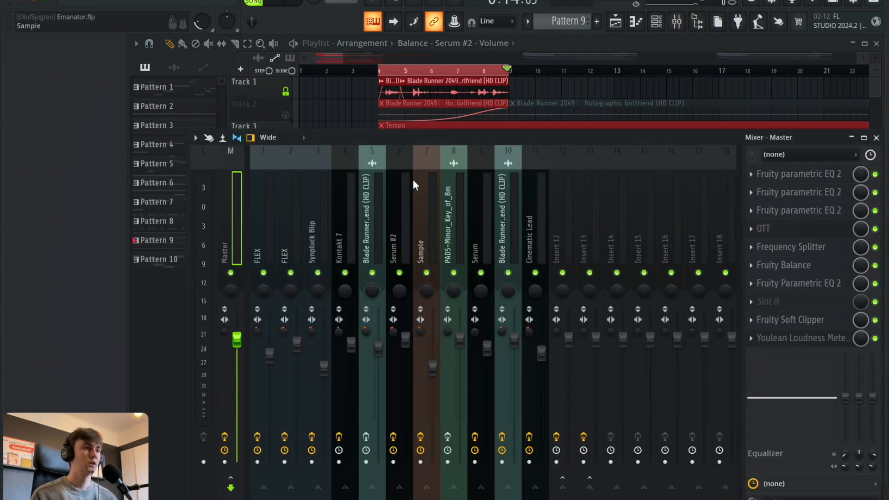
pyautogui.click(377, 183)
pyautogui.moveTo(466, 138); pyautogui.dragTo(415, 138)
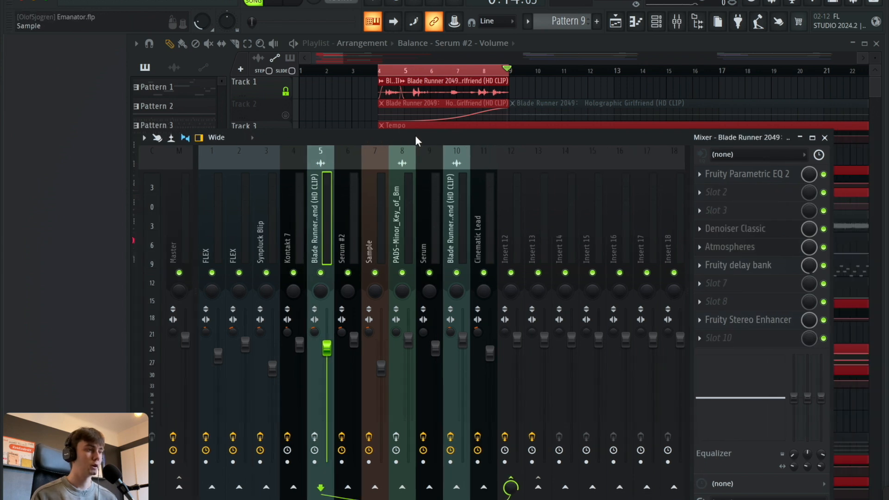
pyautogui.click(757, 174)
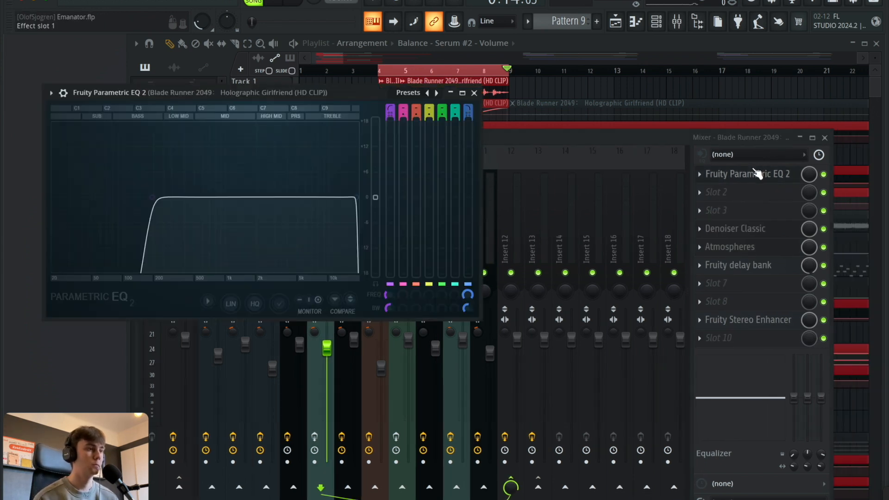
pyautogui.press('Escape')
# Examine the Denoiser Classic and Atmospheres effect settings on the Blade Runner clip's mixer insert.
pyautogui.click(739, 230)
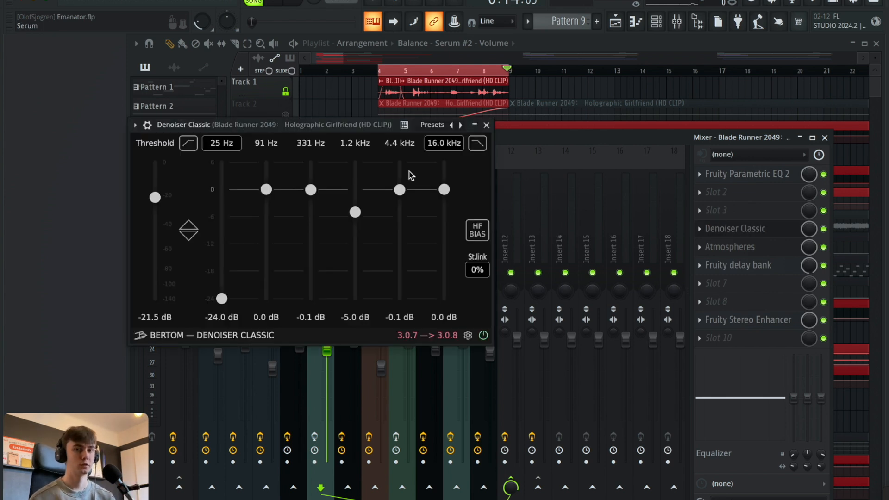
pyautogui.click(748, 230)
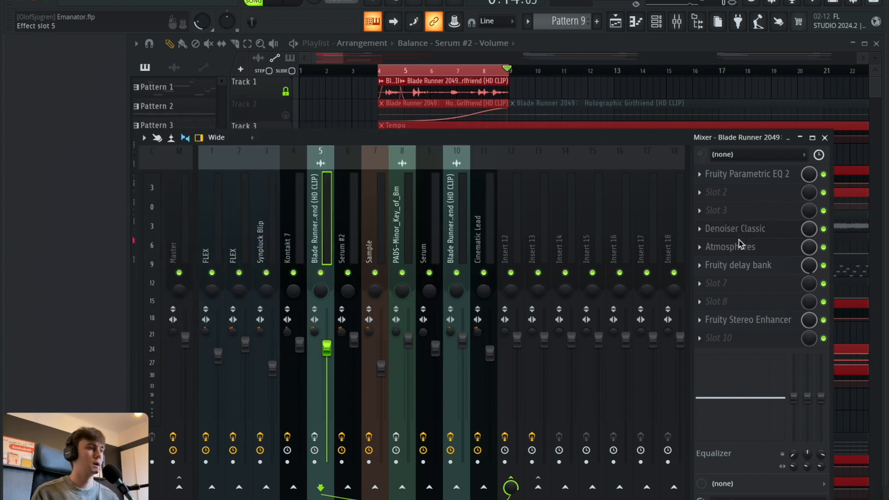
pyautogui.click(739, 246)
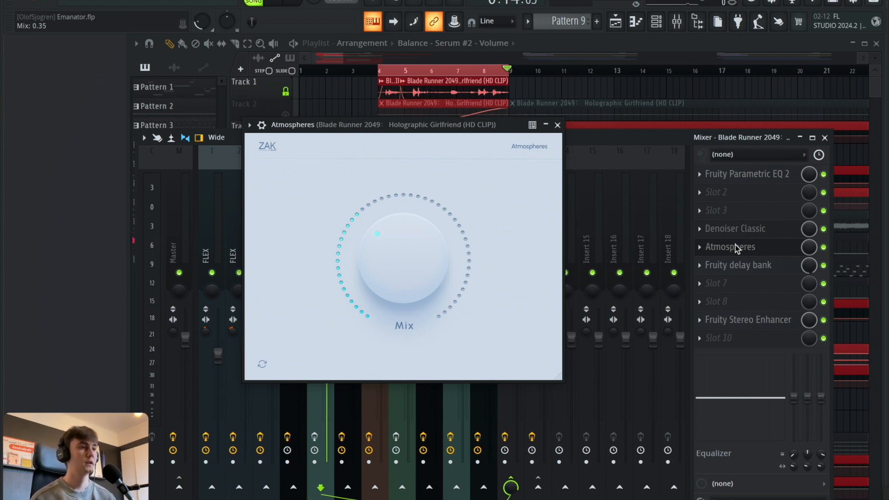
pyautogui.click(734, 243)
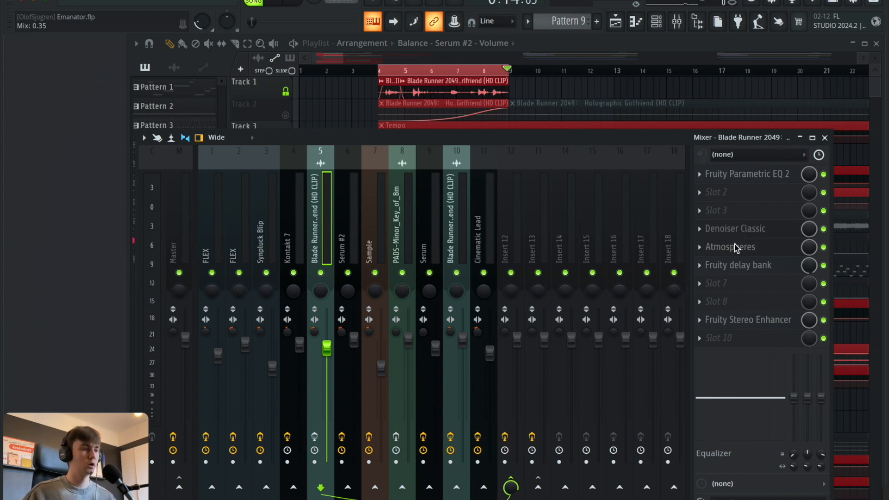
# Examine the Fruity delay bank and Fruity Stereo Enhancer settings on the Blade Runner insert, and leave the mixer.
pyautogui.click(740, 265)
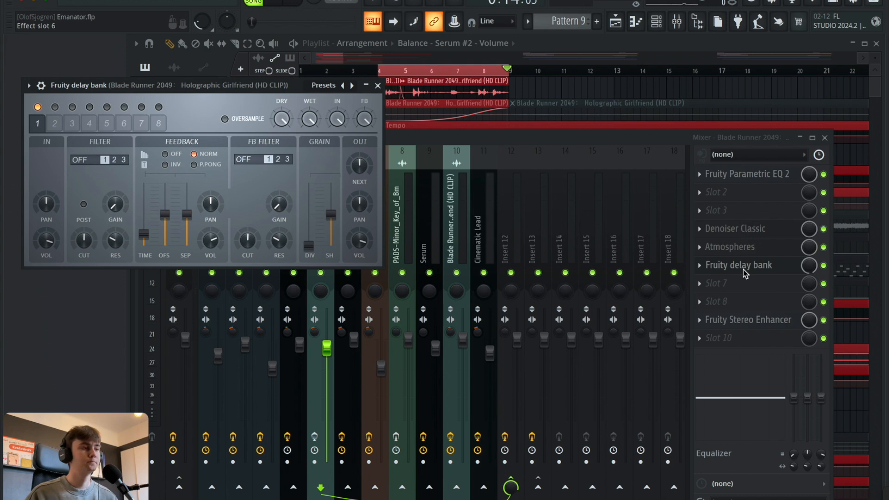
pyautogui.click(743, 271)
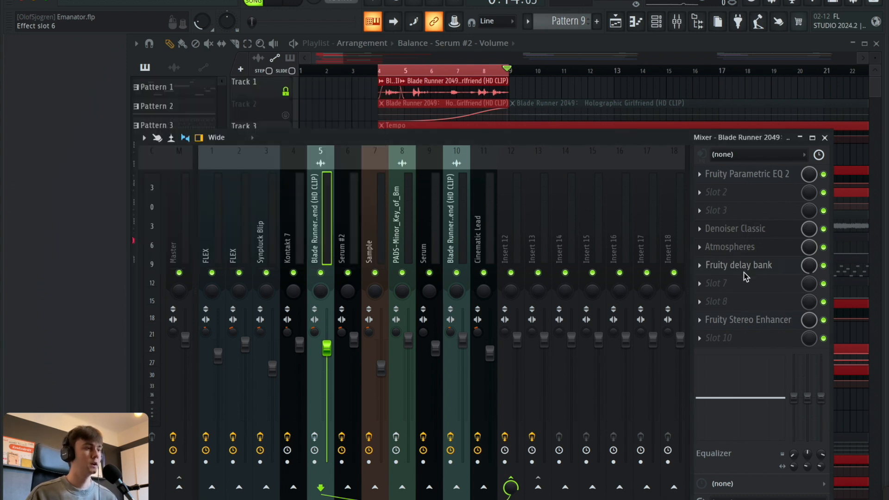
pyautogui.click(735, 325)
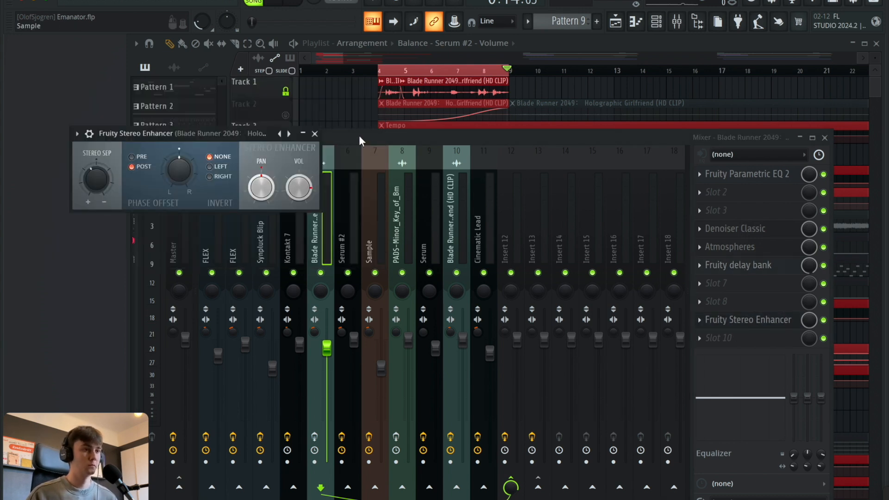
pyautogui.click(314, 134)
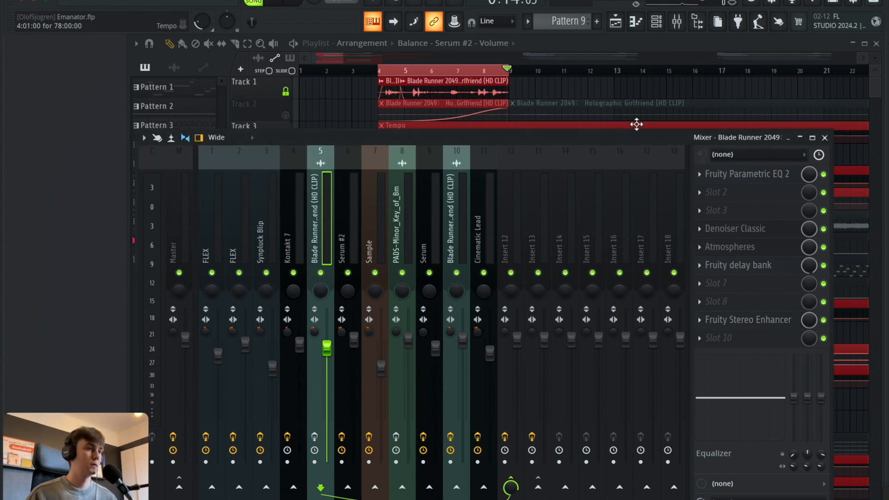
pyautogui.click(824, 137)
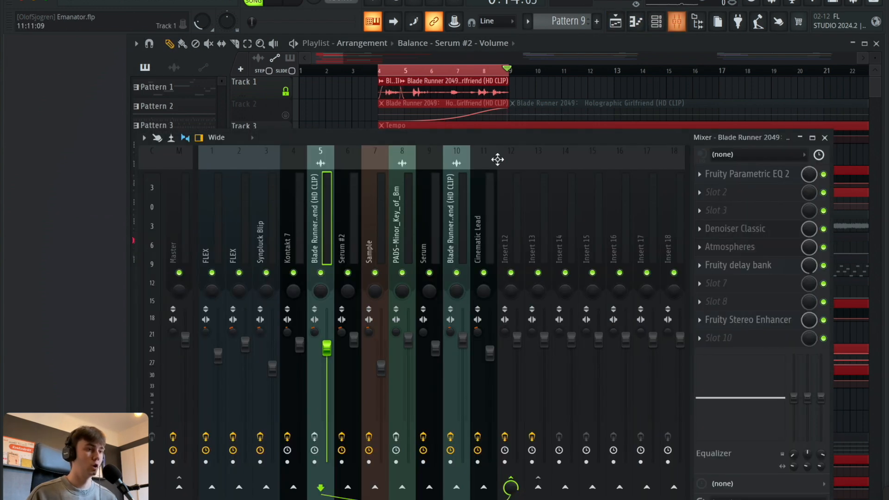
# Play the vocal section again from bar 4 and stop near bar 9.
pyautogui.click(676, 21)
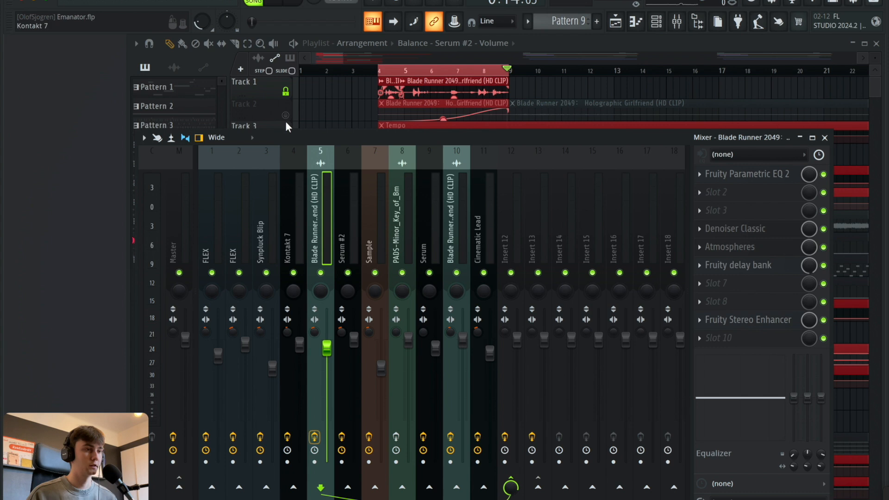
pyautogui.click(384, 73)
pyautogui.click(296, 5)
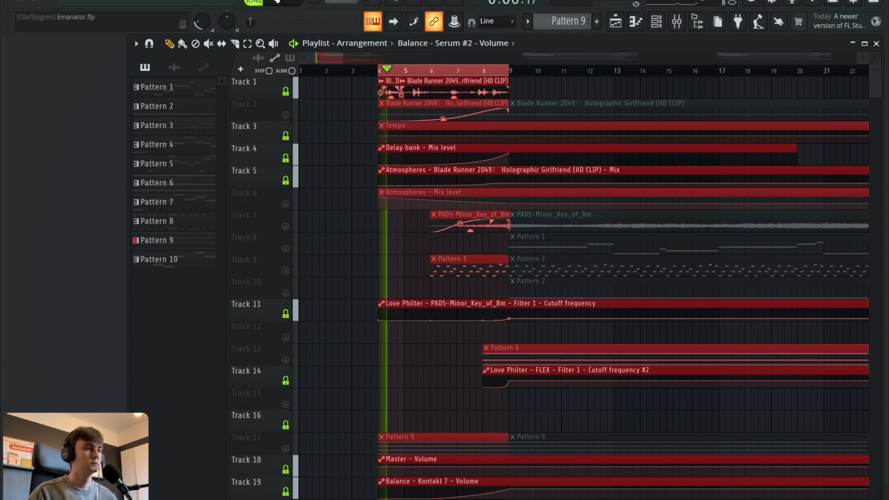
pyautogui.press('space')
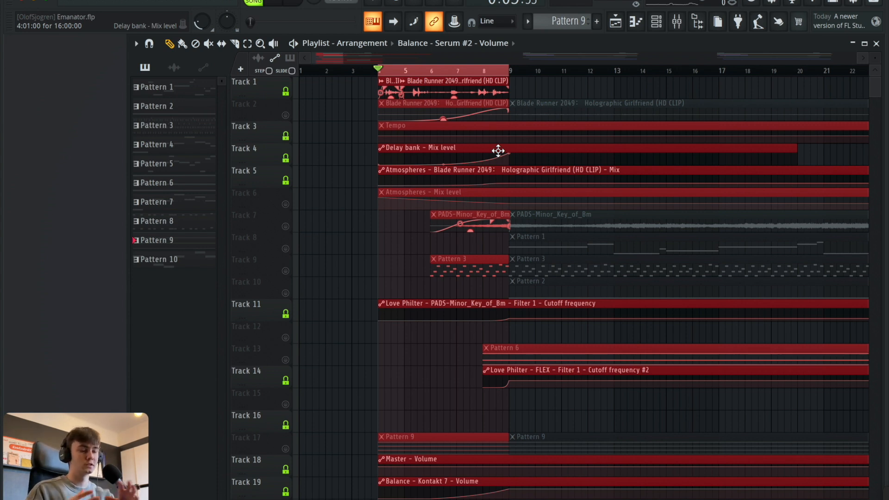
# Clear the time selection, solo the PADS-Minor_Key_of_Bm track, and play it from bar 6.
pyautogui.click(494, 70)
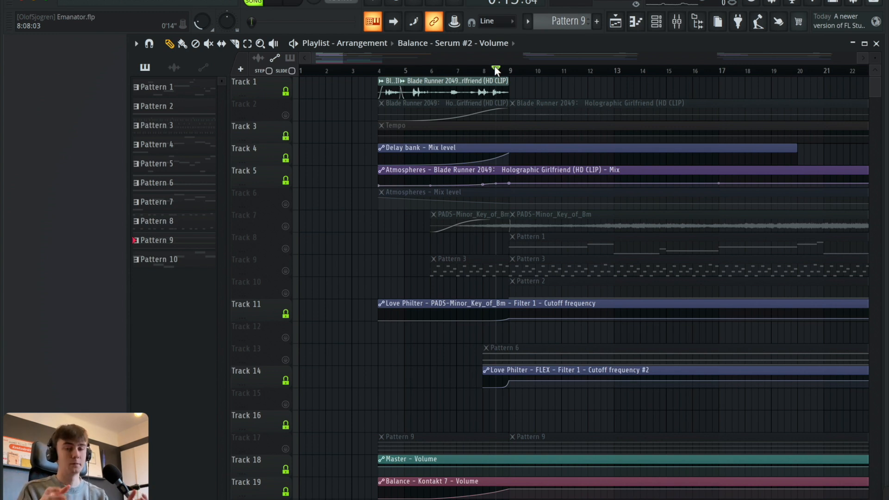
pyautogui.moveTo(494, 68); pyautogui.dragTo(424, 69)
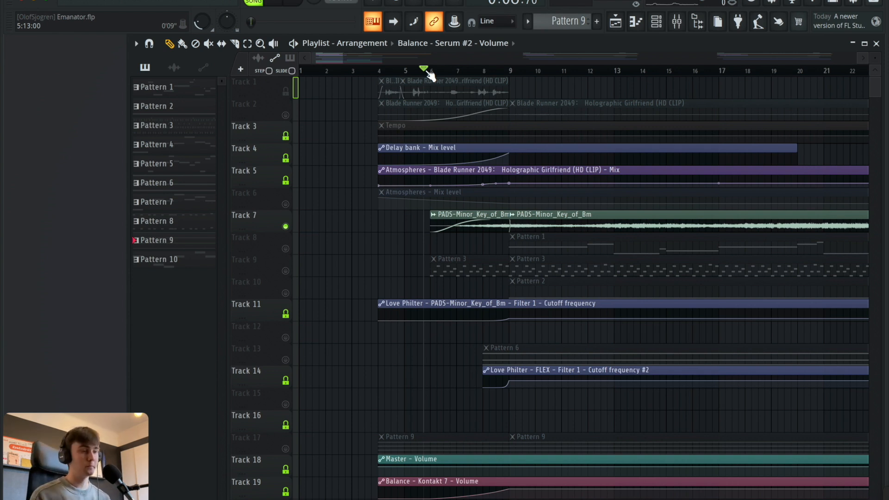
pyautogui.moveTo(429, 74); pyautogui.dragTo(436, 73)
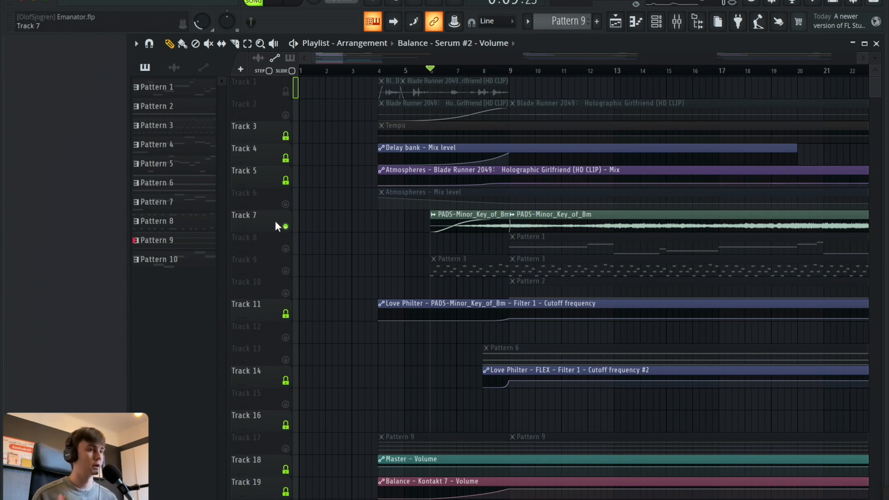
pyautogui.click(277, 5)
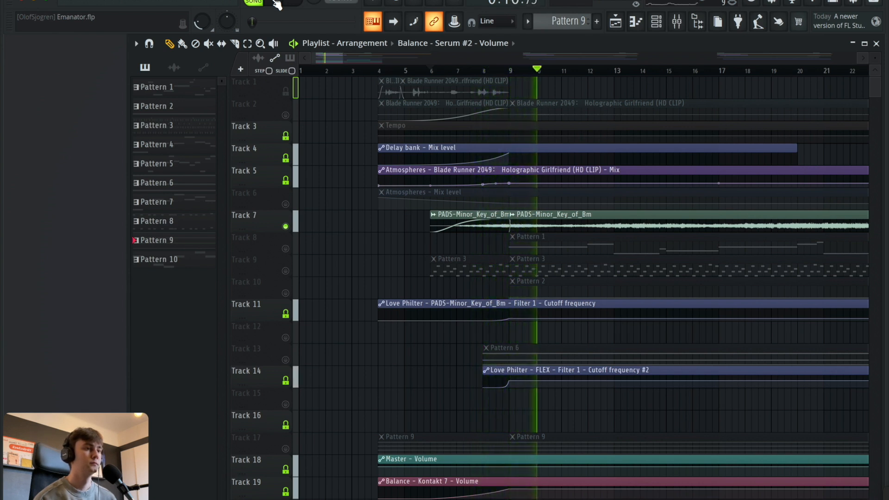
pyautogui.scroll(-1, 546, 74)
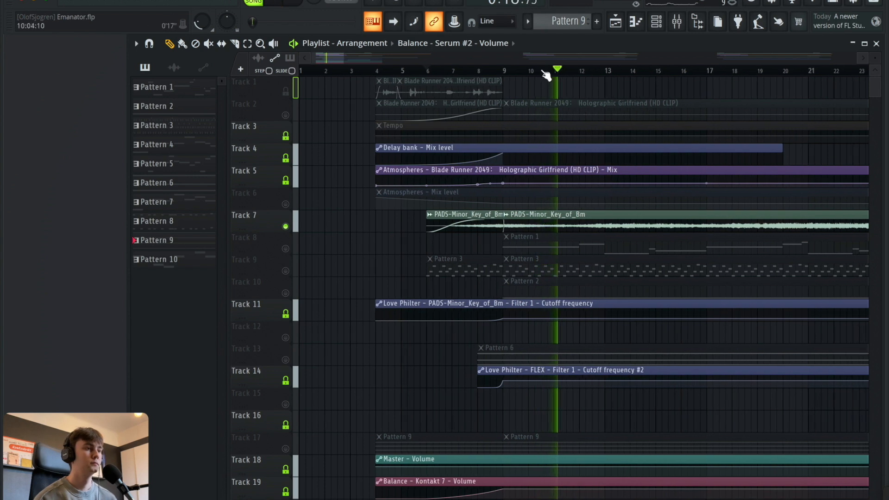
pyautogui.scroll(-5, 546, 76)
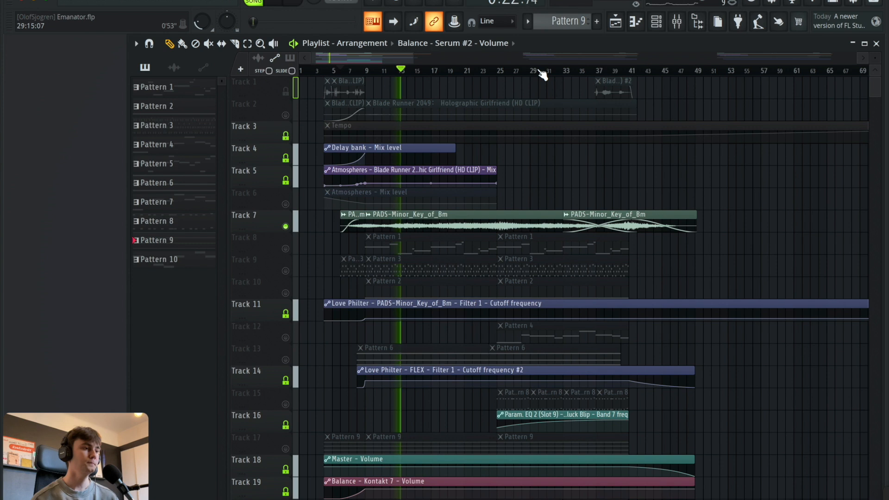
pyautogui.click(281, 2)
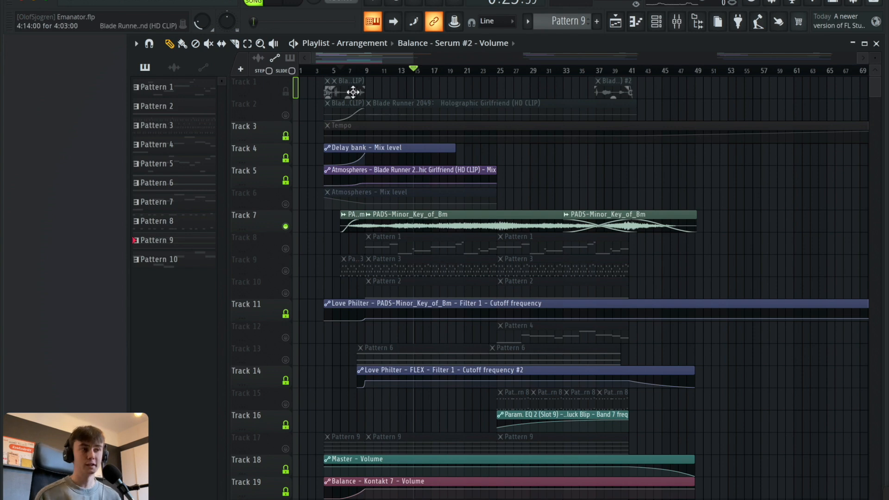
# Return the playhead to bar 6 and examine the Fruity Parametric EQ 2 and Fruity Love Philter on the pads' mixer insert.
pyautogui.click(340, 70)
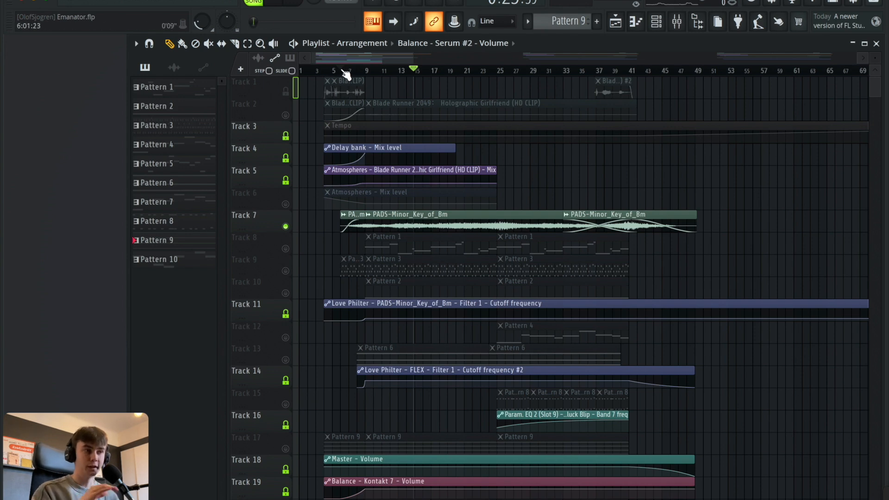
pyautogui.click(677, 21)
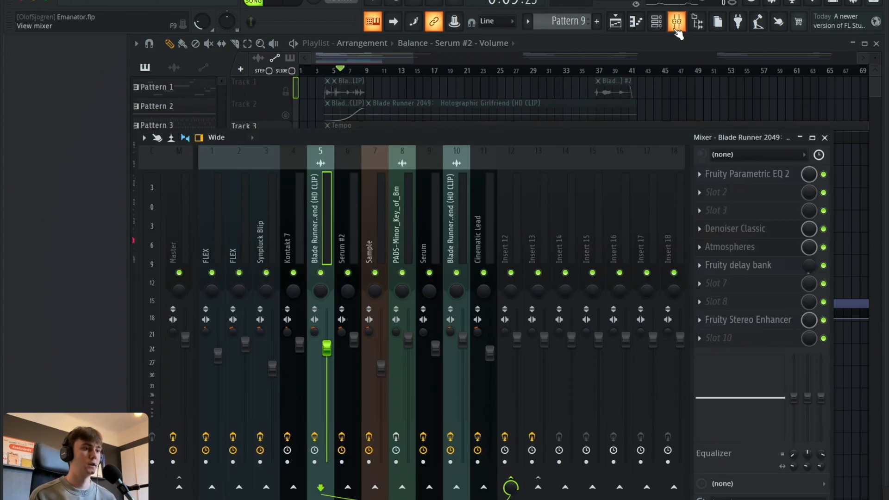
pyautogui.click(397, 211)
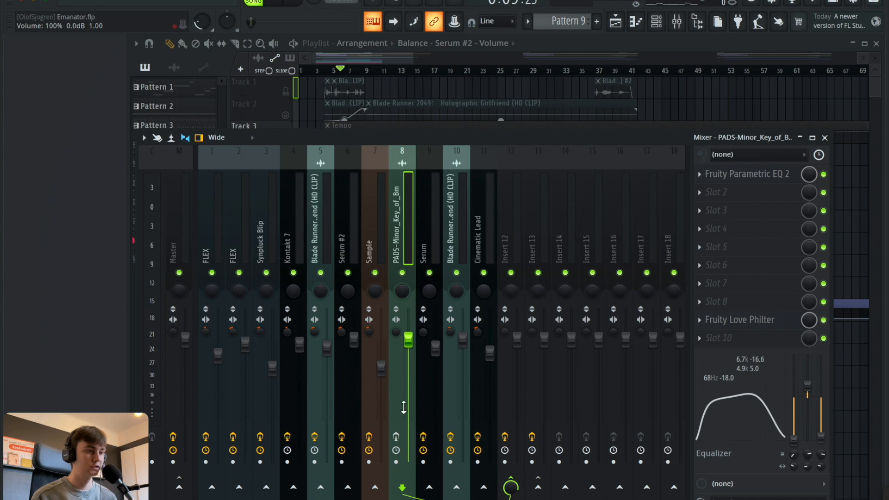
pyautogui.click(727, 178)
pyautogui.click(732, 171)
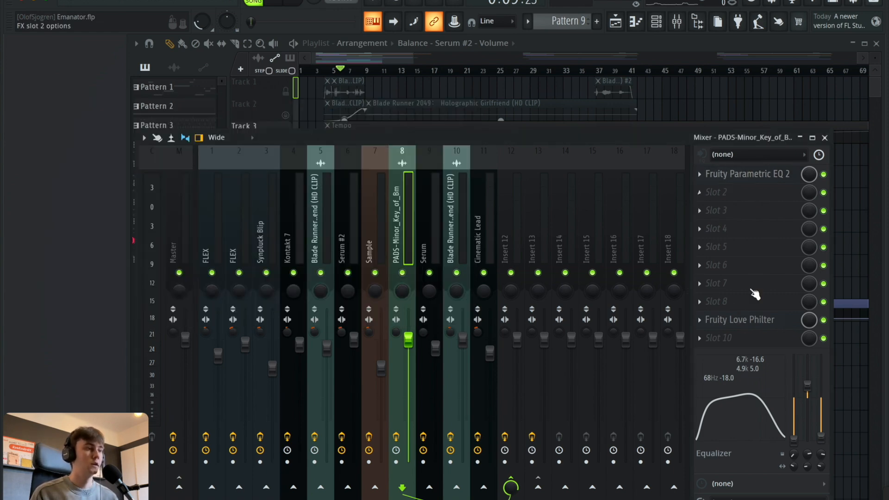
pyautogui.click(752, 324)
pyautogui.click(754, 324)
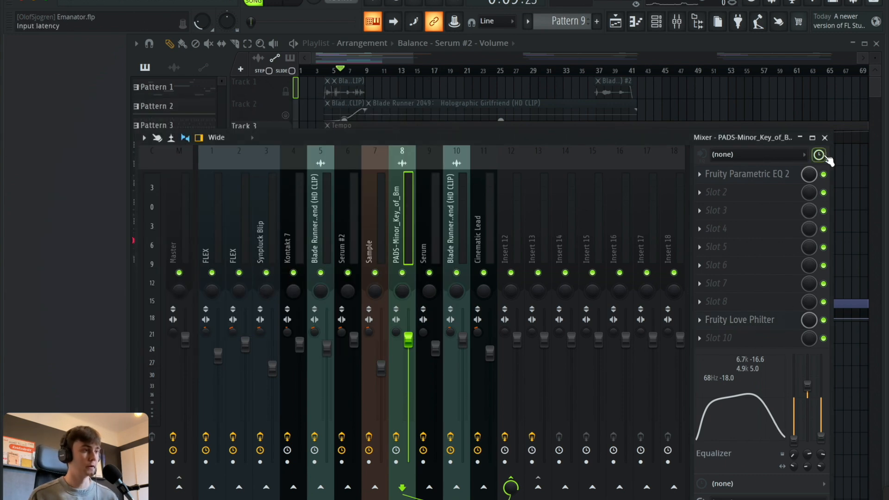
# Close the mixer and play the soloed pads again from bar 6.
pyautogui.click(824, 137)
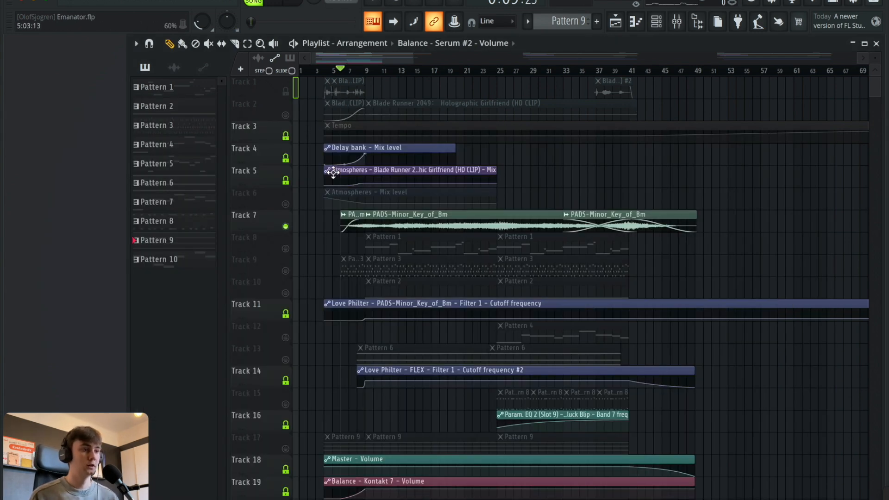
pyautogui.click(274, 5)
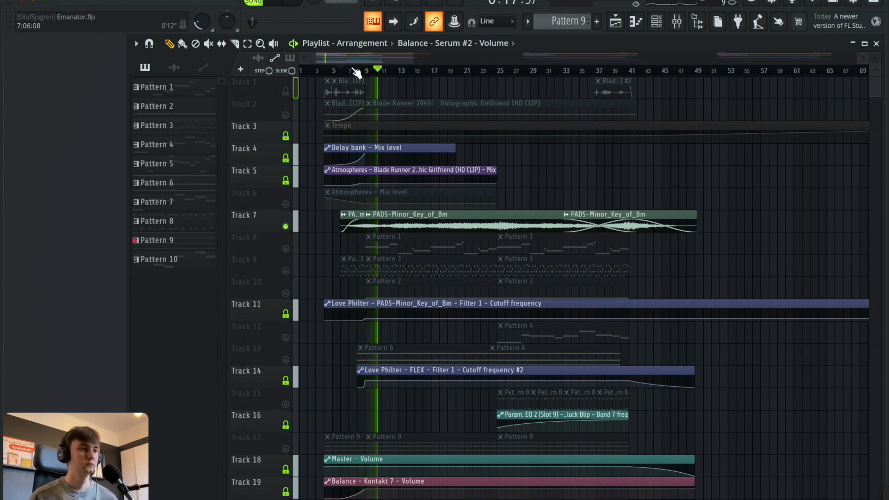
pyautogui.click(271, 2)
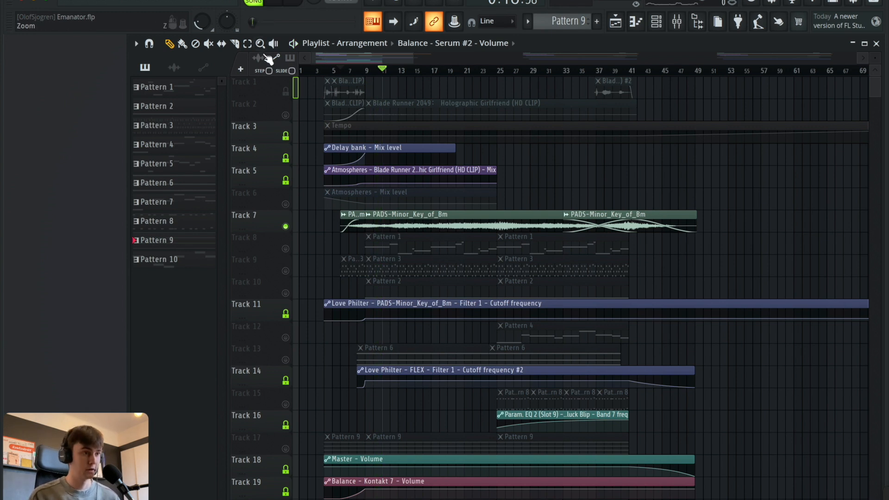
# Solo Track 8 with the Pattern 1 clips and open the Serum channel that plays it.
pyautogui.click(265, 233)
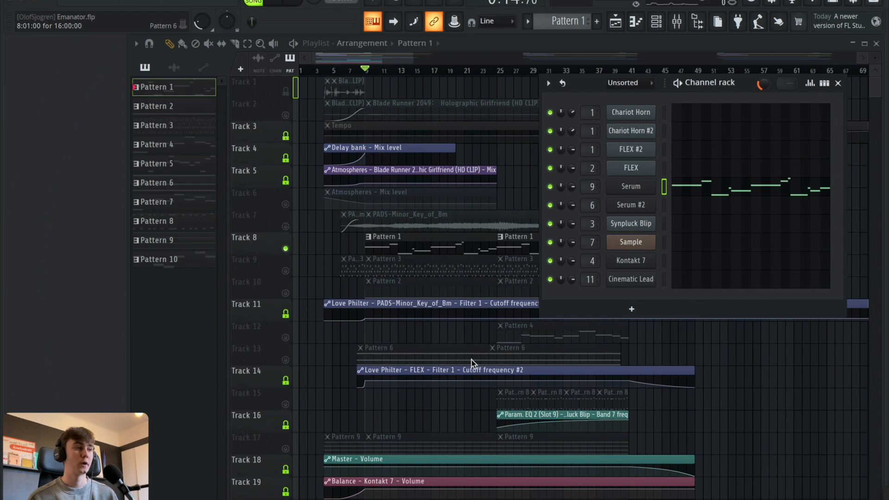
pyautogui.click(637, 191)
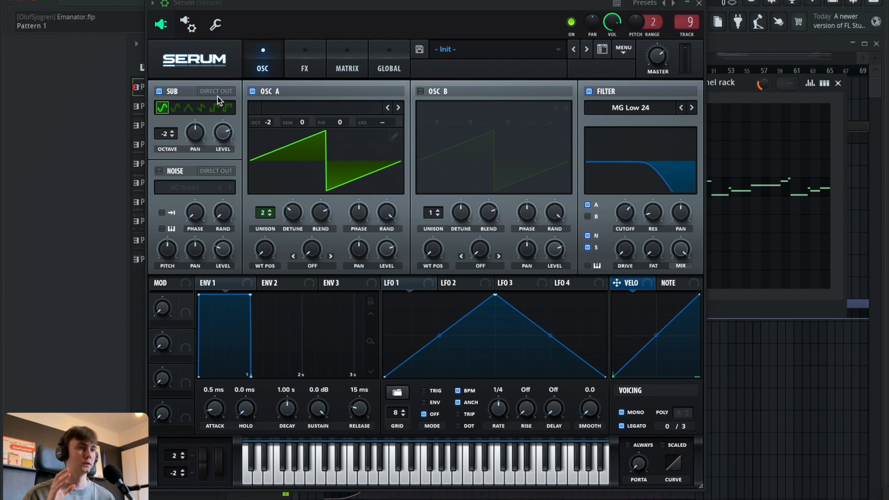
# Examine Serum's Hyper/Dimension, Distortion and EQ effects, return to its oscillator page and close the synth.
pyautogui.click(317, 57)
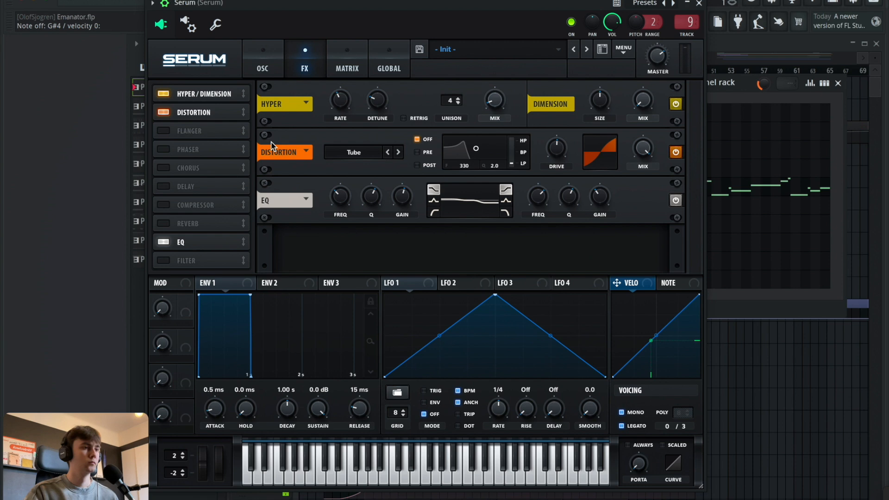
pyautogui.click(259, 60)
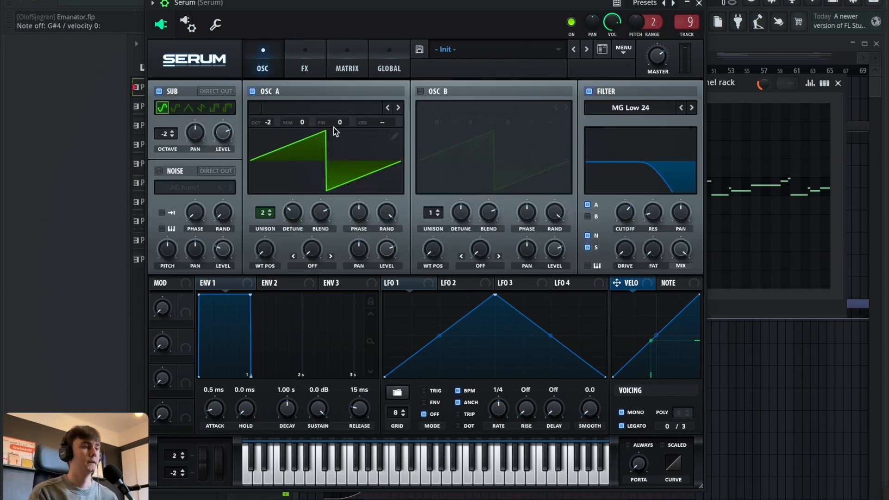
pyautogui.click(699, 6)
# Examine the Fruity Parametric EQ 2, OTT and Fruity Soft Clipper on Serum's mixer insert, then close the mixer.
pyautogui.click(676, 21)
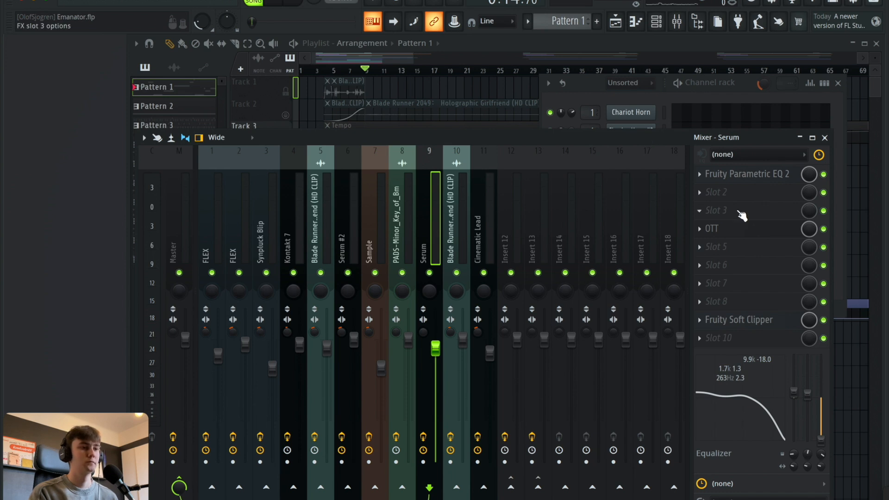
pyautogui.click(746, 180)
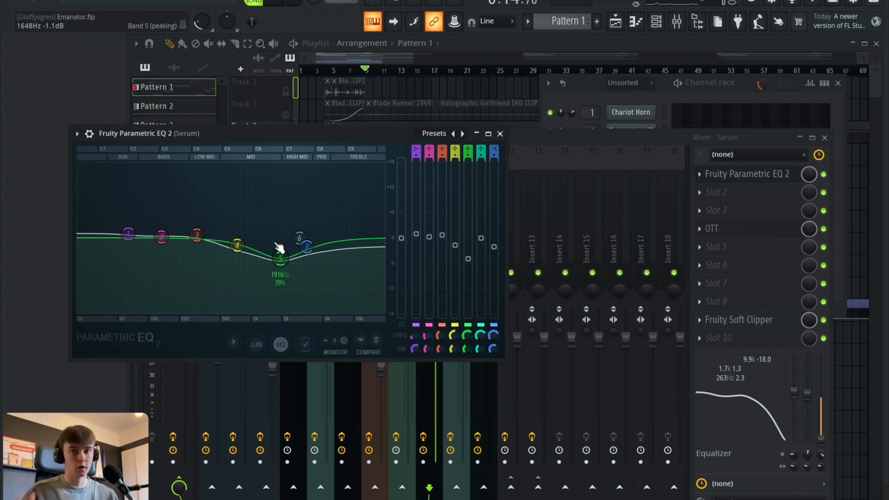
pyautogui.click(782, 180)
pyautogui.click(712, 229)
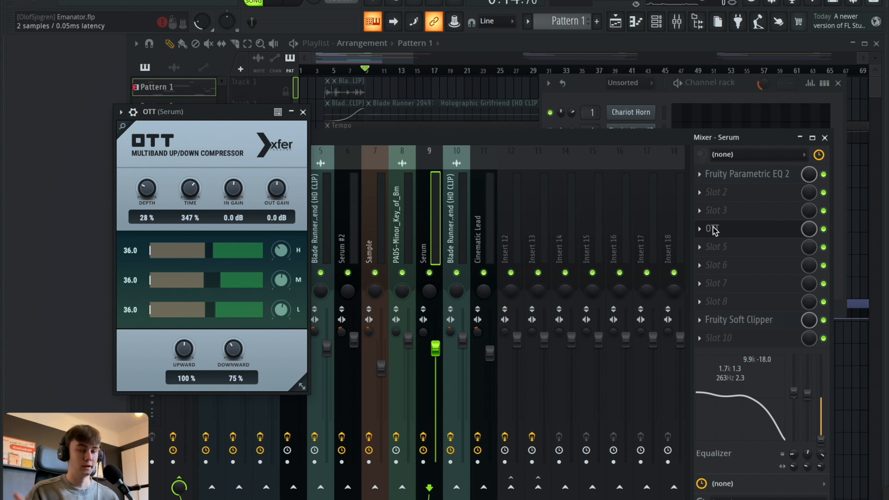
pyautogui.click(712, 229)
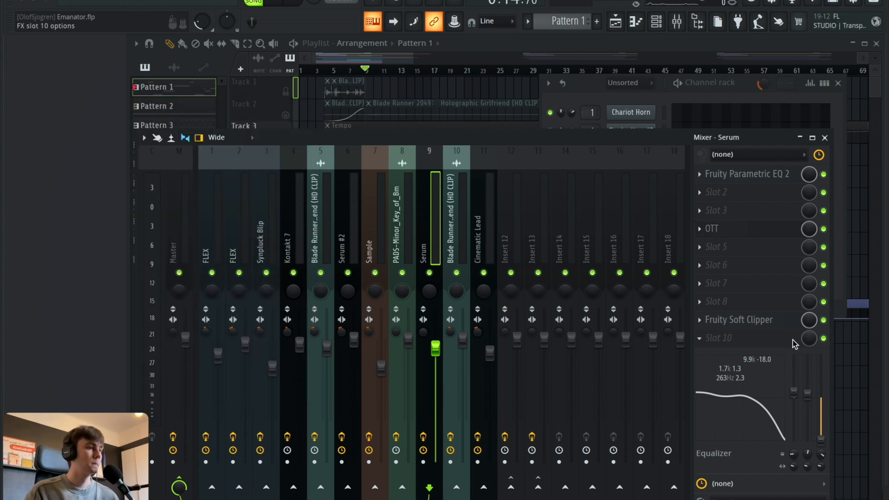
pyautogui.click(765, 321)
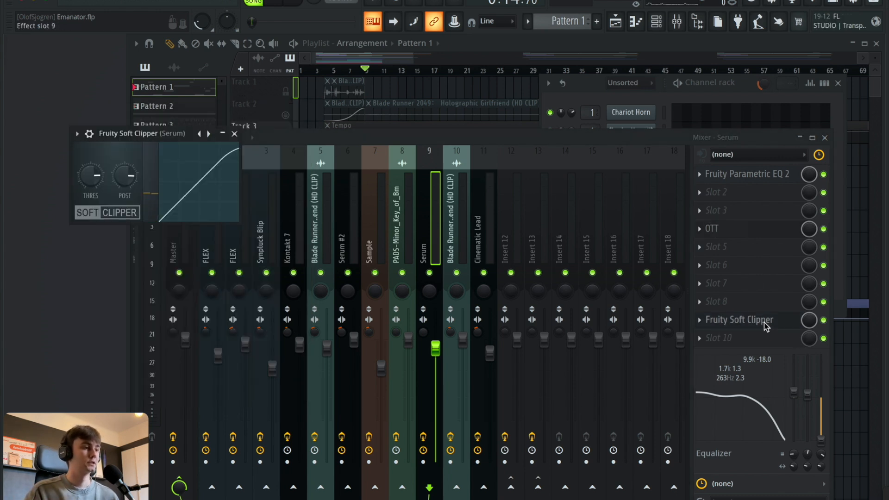
pyautogui.click(764, 320)
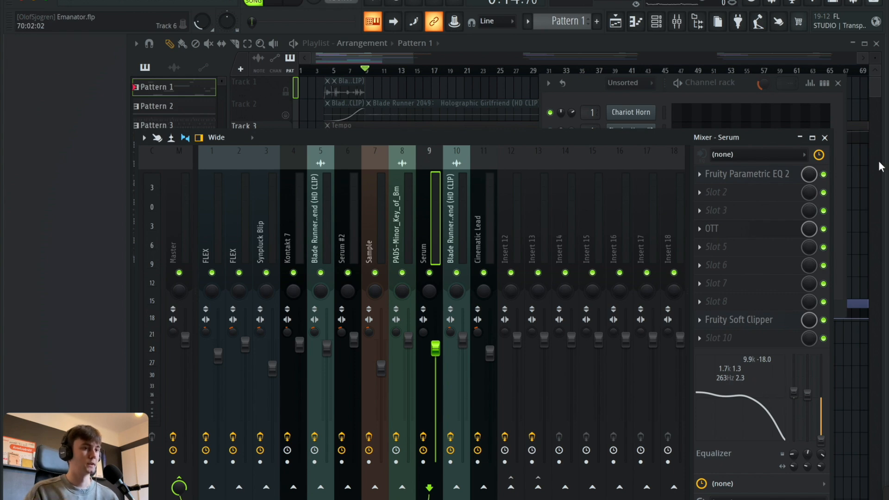
pyautogui.click(824, 138)
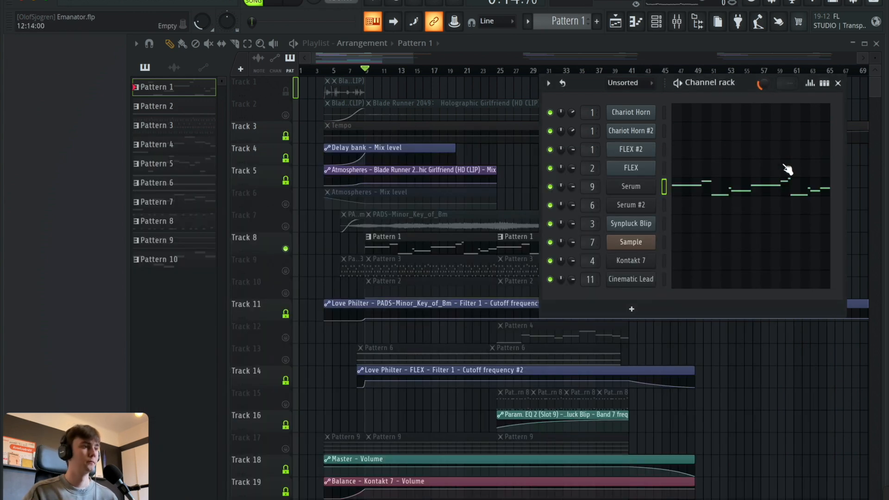
# Open Serum's Pattern 1 notes in the piano roll and bring the full 16-bar melody into view.
pyautogui.click(722, 189)
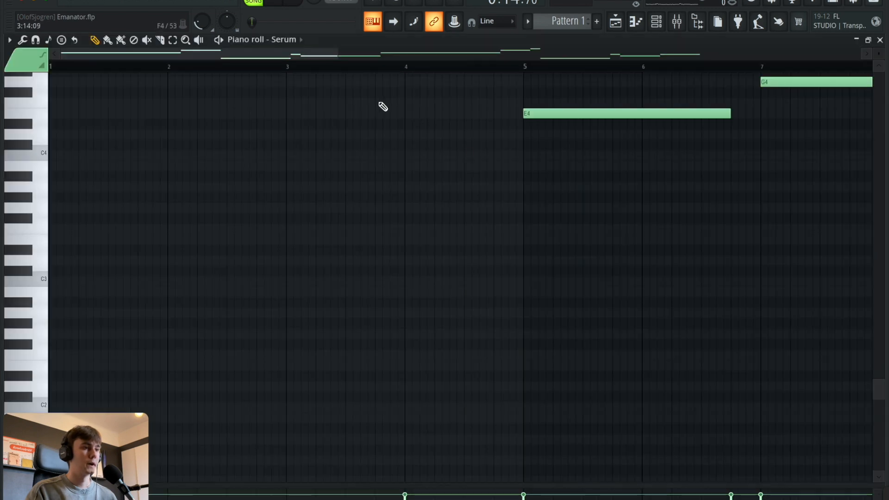
pyautogui.scroll(-3, 353, 69)
pyautogui.scroll(3, 421, 146)
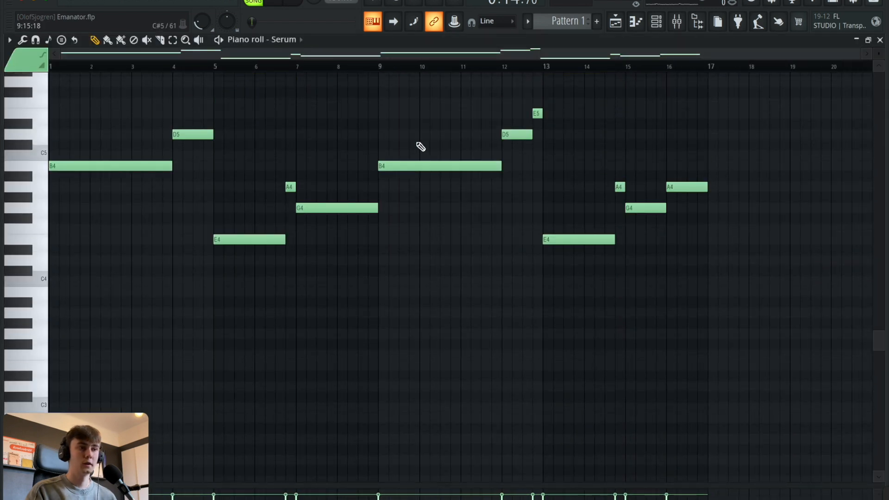
pyautogui.scroll(1, 420, 146)
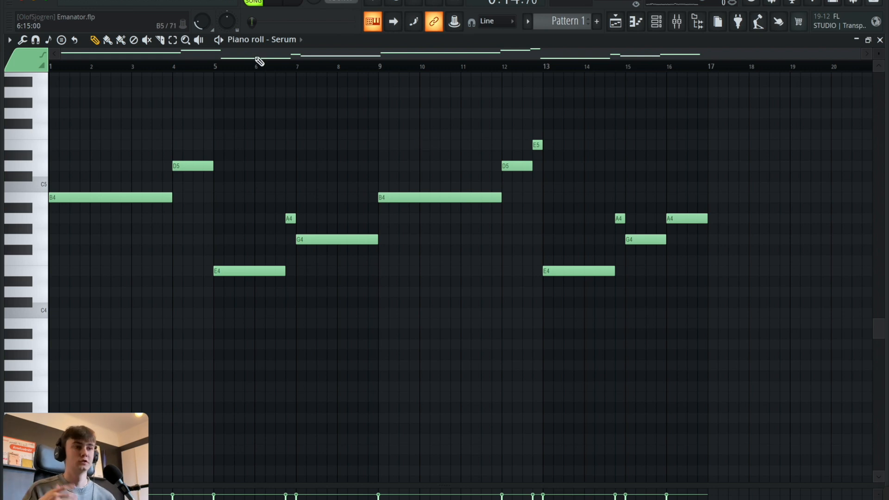
# Switch playback to pattern mode, play Serum's melody from the start and stop it.
pyautogui.click(253, 3)
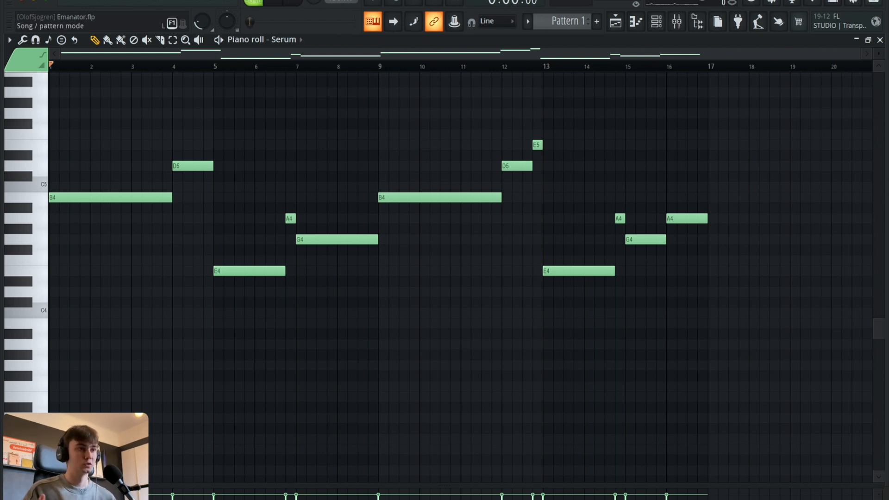
pyautogui.click(274, 2)
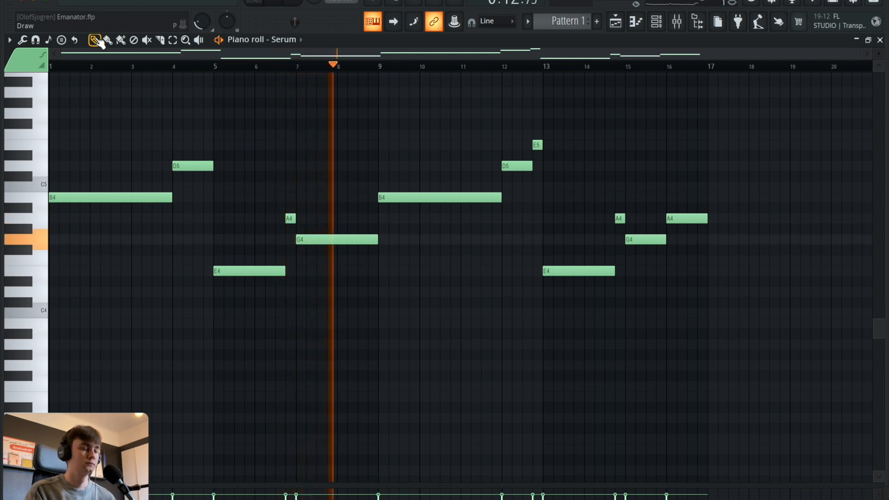
pyautogui.press('space')
pyautogui.click(146, 40)
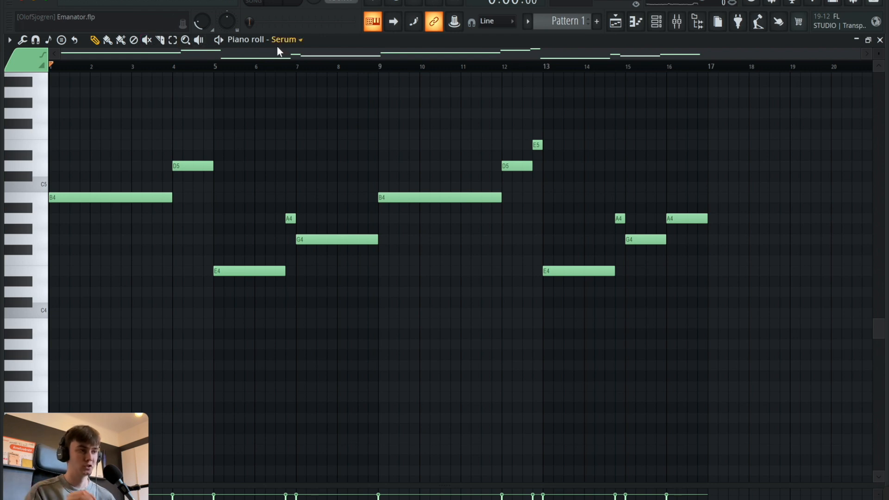
# Play the melody's ending from bar 12, then from bar 15.
pyautogui.click(493, 65)
pyautogui.click(501, 65)
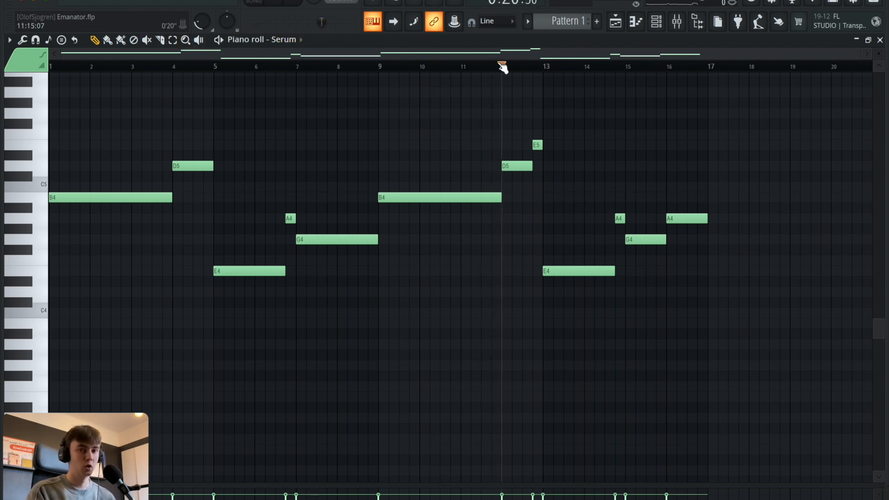
pyautogui.press('space')
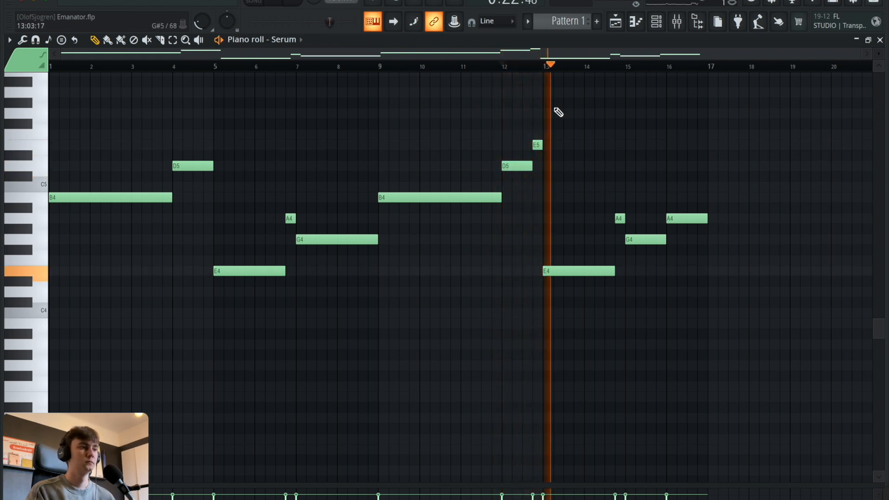
pyautogui.press('space')
pyautogui.click(637, 68)
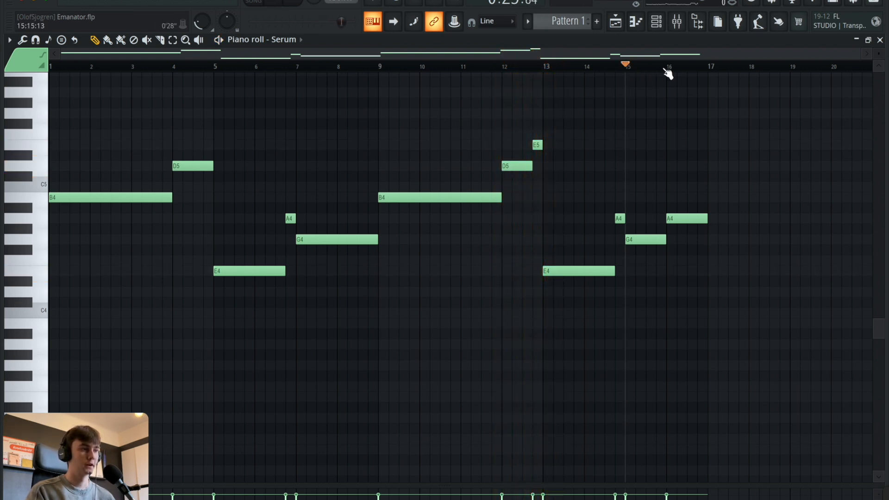
pyautogui.press('space')
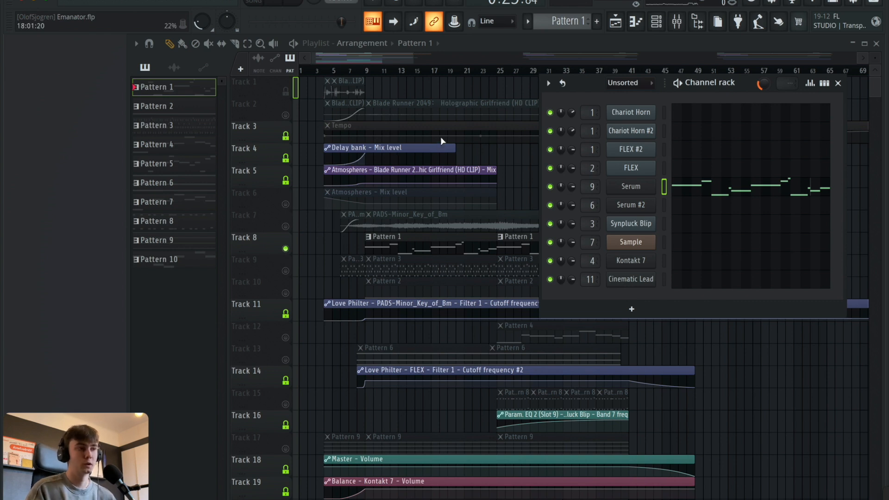
# Close the channel rack and solo Track 9 with the Pattern 3 clips.
pyautogui.click(466, 39)
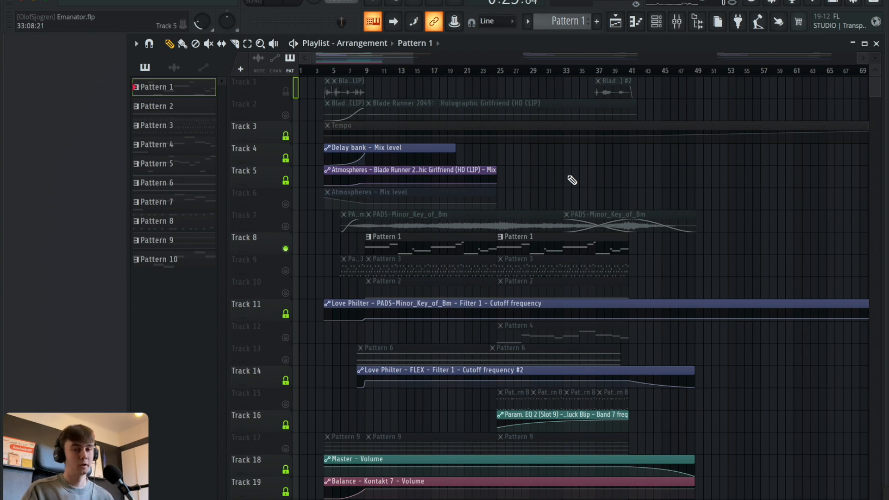
pyautogui.rightClick(286, 271)
pyautogui.scroll(5, 341, 73)
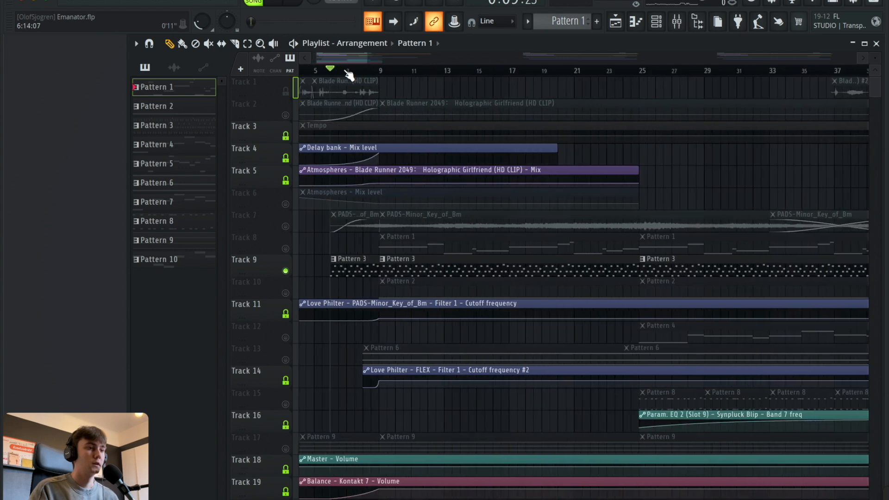
pyautogui.hscroll(-2, 348, 58)
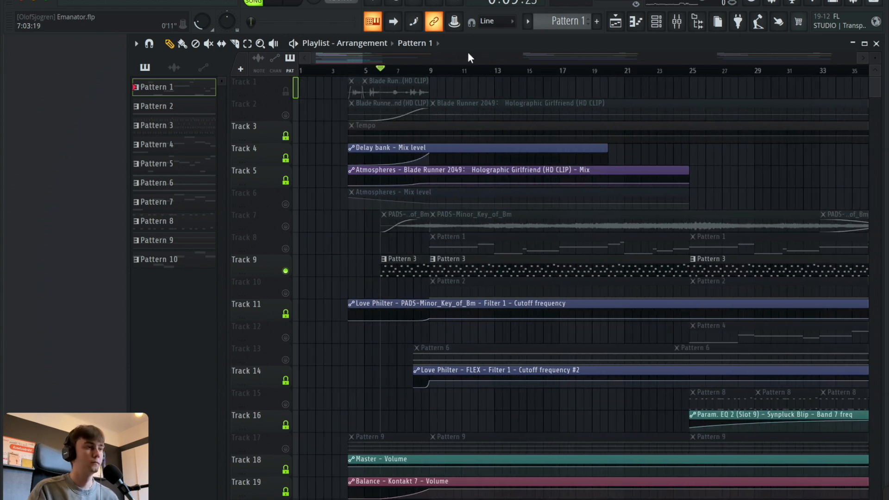
# Open the Pattern 3 clip in Serum #2's piano roll and examine its complete arpeggio from bar 1.
pyautogui.click(656, 21)
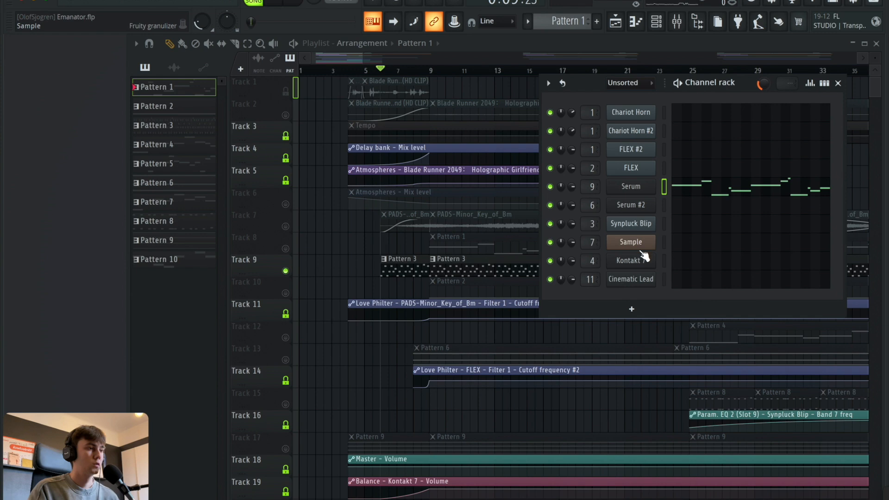
pyautogui.doubleClick(471, 272)
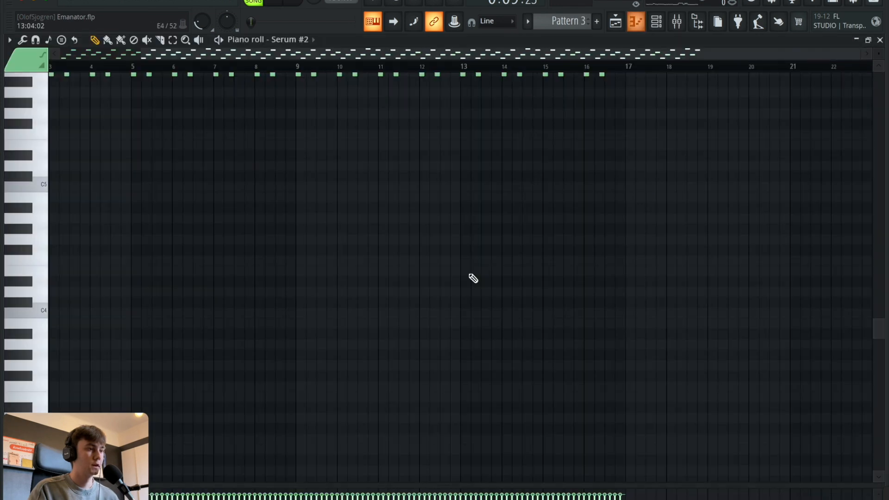
pyautogui.scroll(6, 725, 131)
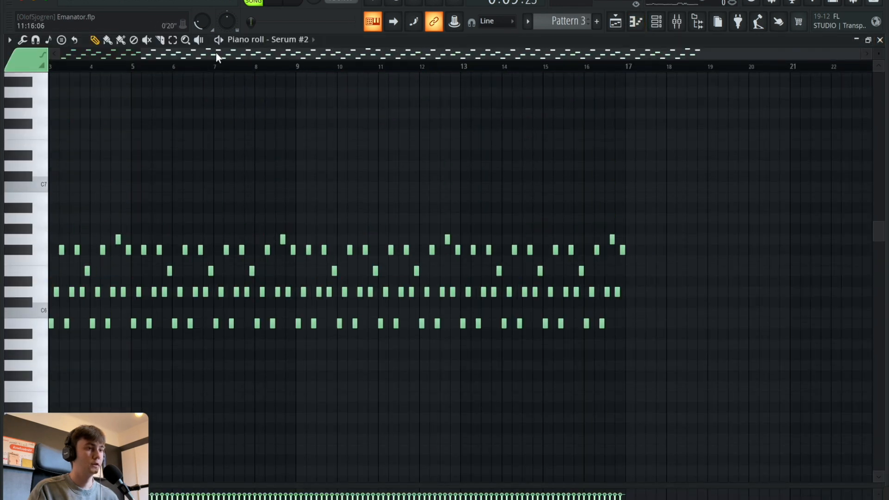
pyautogui.scroll(4, 216, 52)
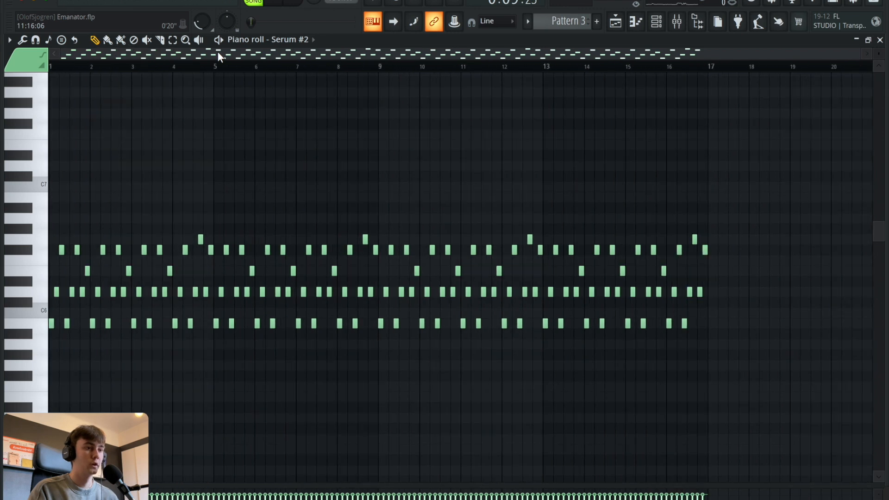
pyautogui.scroll(2, 83, 76)
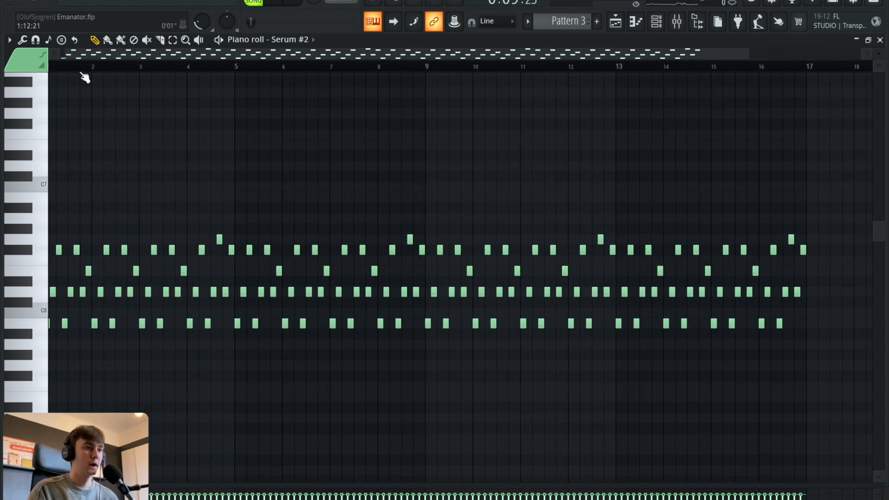
pyautogui.scroll(1, 83, 76)
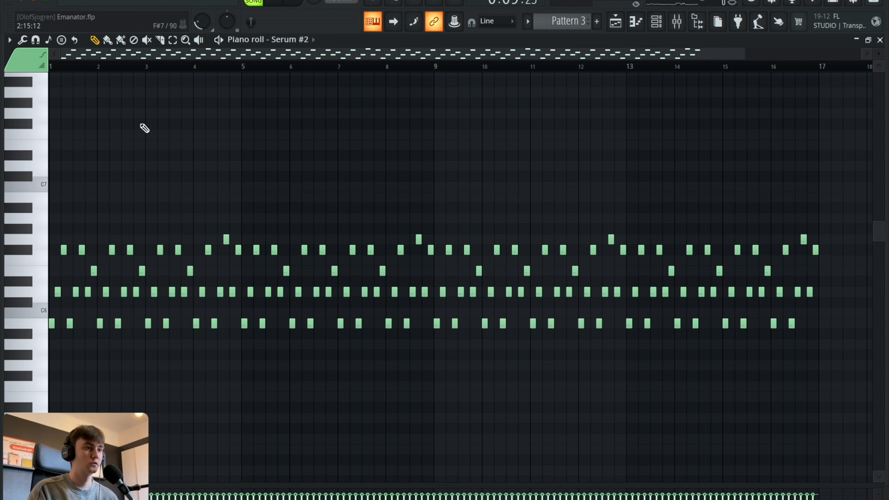
# Switch playback to pattern mode, reopen Serum #2's piano roll and play Pattern 3 from the start.
pyautogui.click(292, 1)
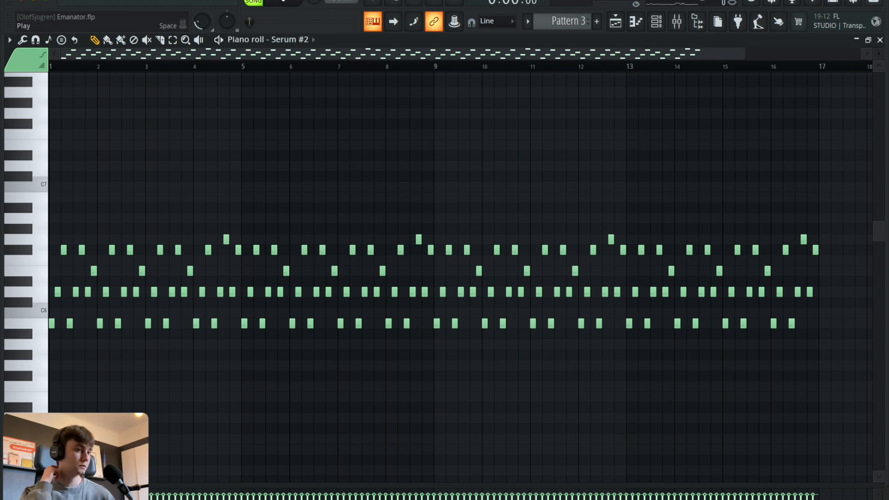
pyautogui.click(283, 2)
pyautogui.press('space')
pyautogui.click(652, 27)
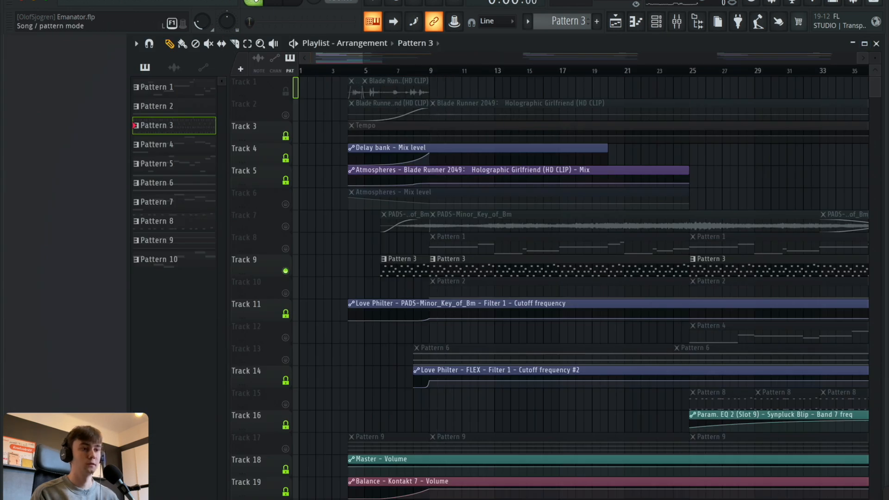
pyautogui.click(655, 21)
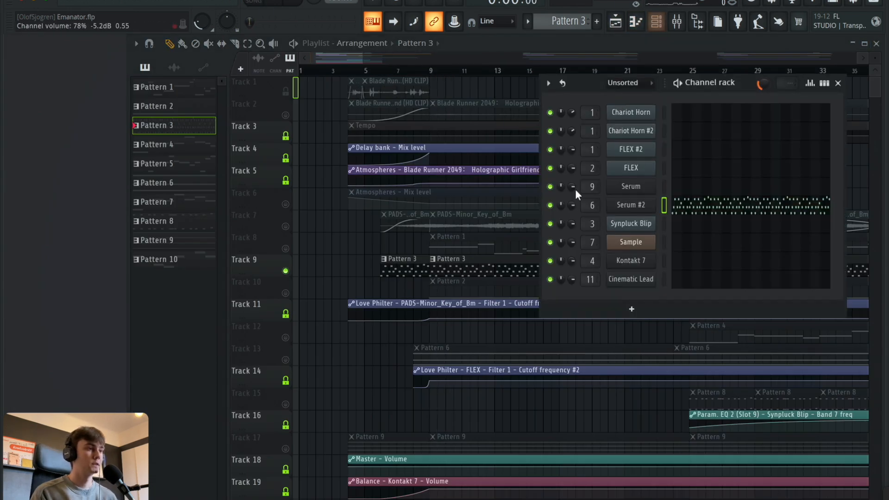
pyautogui.click(688, 216)
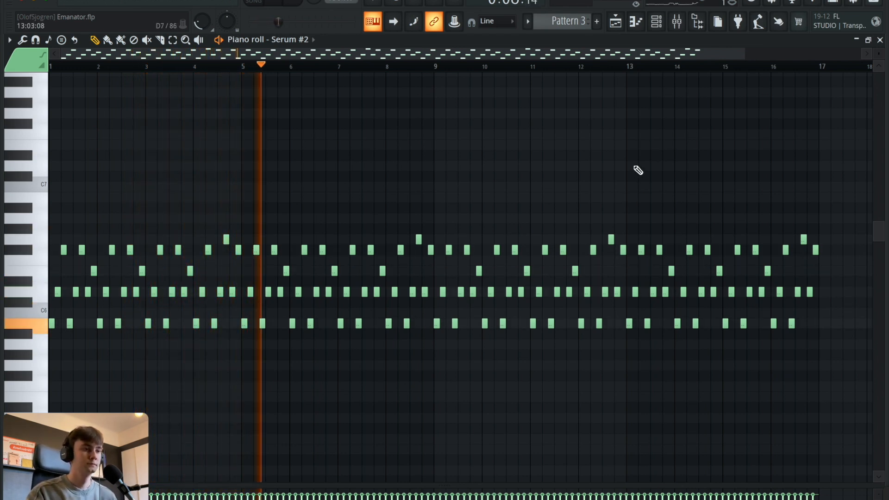
pyautogui.press('space')
# Open the Serum #2 synth and examine its oscillator, filter and Env 1 modulation settings.
pyautogui.click(665, 21)
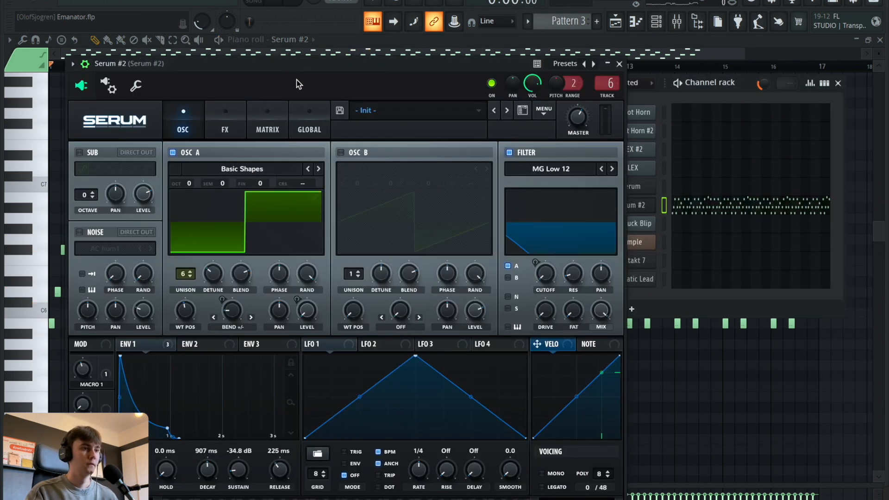
pyautogui.moveTo(274, 62); pyautogui.dragTo(423, 32)
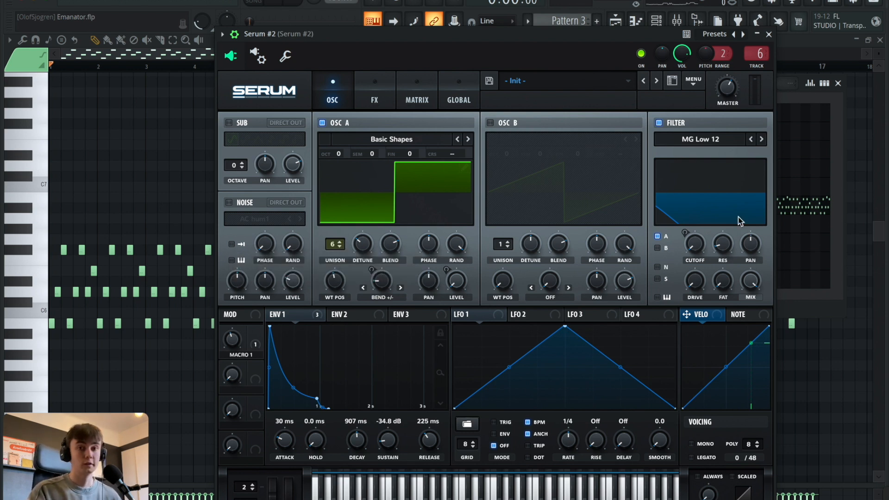
pyautogui.click(312, 317)
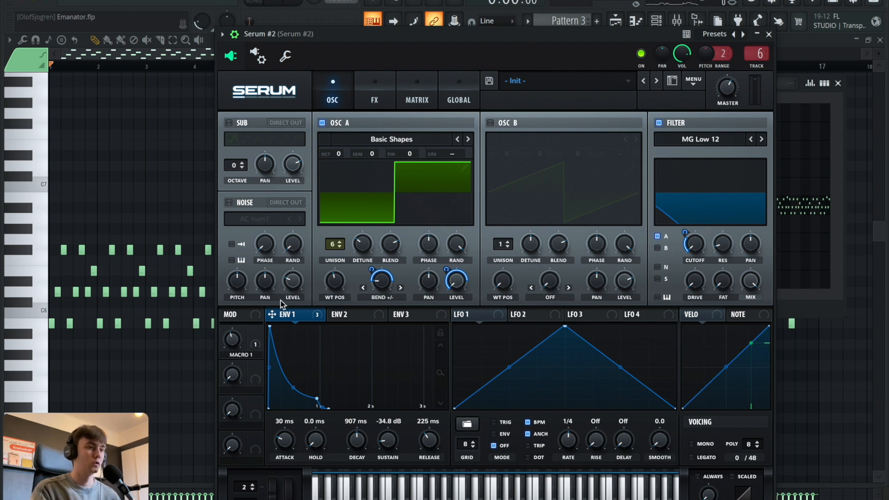
# Check the effects page of the Serum #2 synth, return to its oscillator page and close the synth.
pyautogui.click(376, 87)
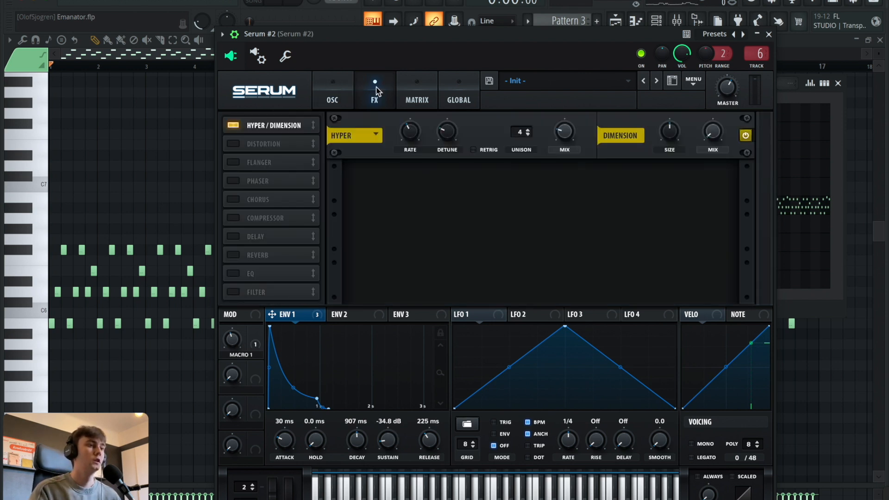
pyautogui.click(337, 85)
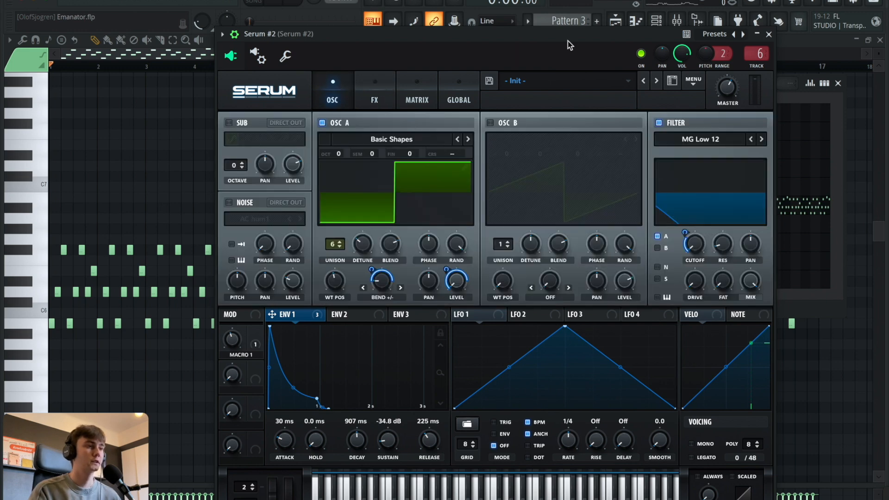
pyautogui.click(768, 34)
# Open the mixer and examine the first parametric EQ curve and the Fruity Balance on the Serum #2 track.
pyautogui.click(678, 23)
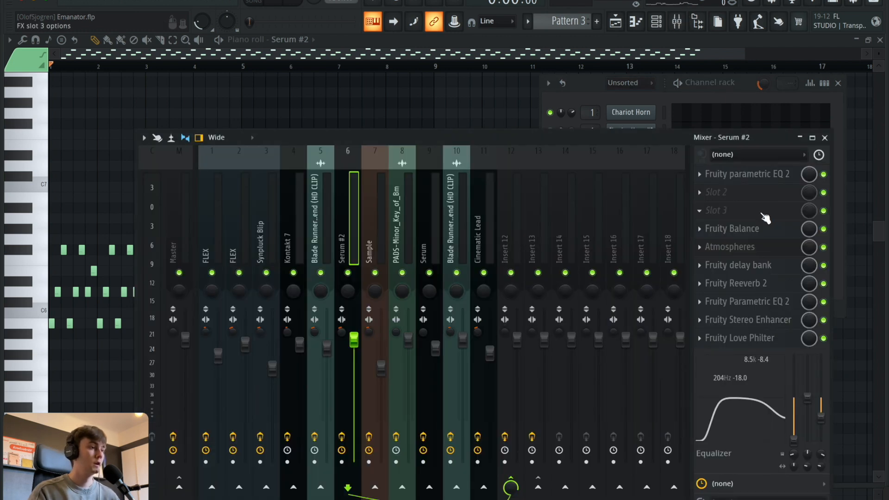
pyautogui.moveTo(645, 140); pyautogui.dragTo(596, 138)
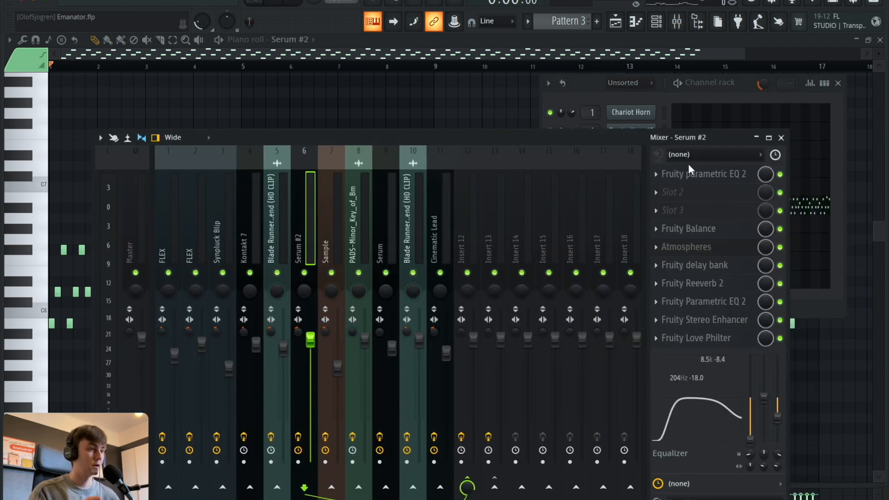
pyautogui.click(696, 174)
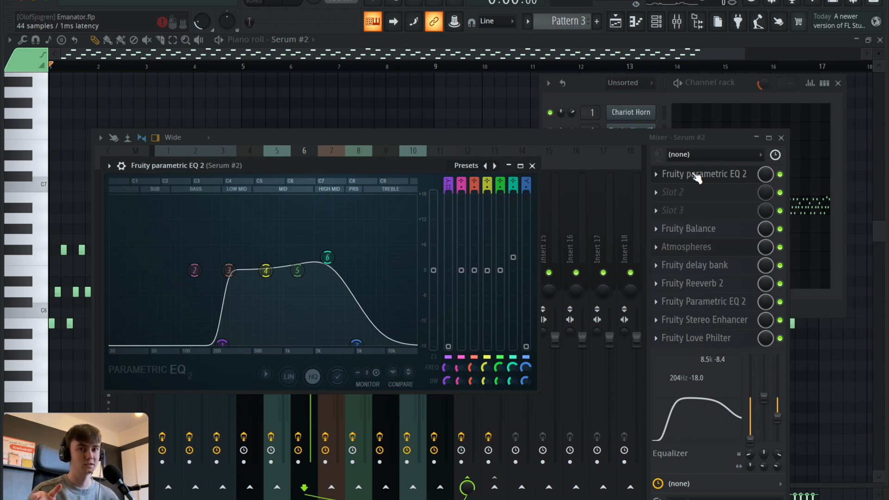
pyautogui.click(532, 165)
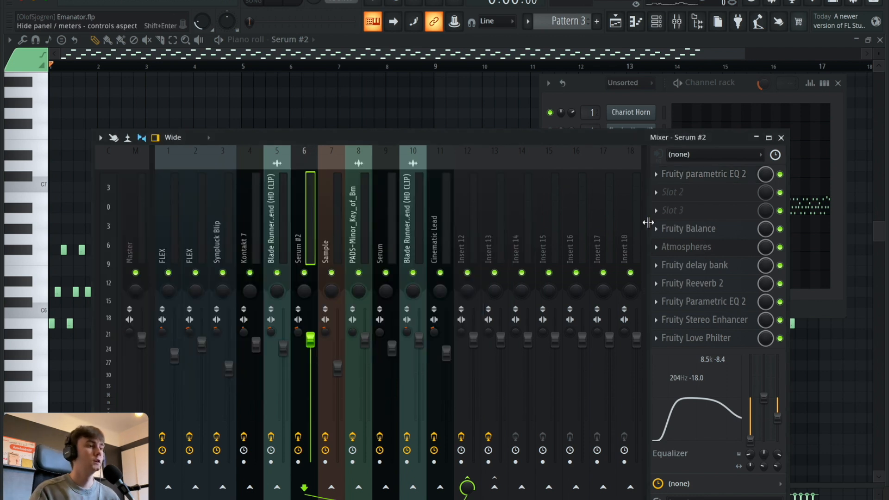
pyautogui.click(697, 229)
pyautogui.click(696, 229)
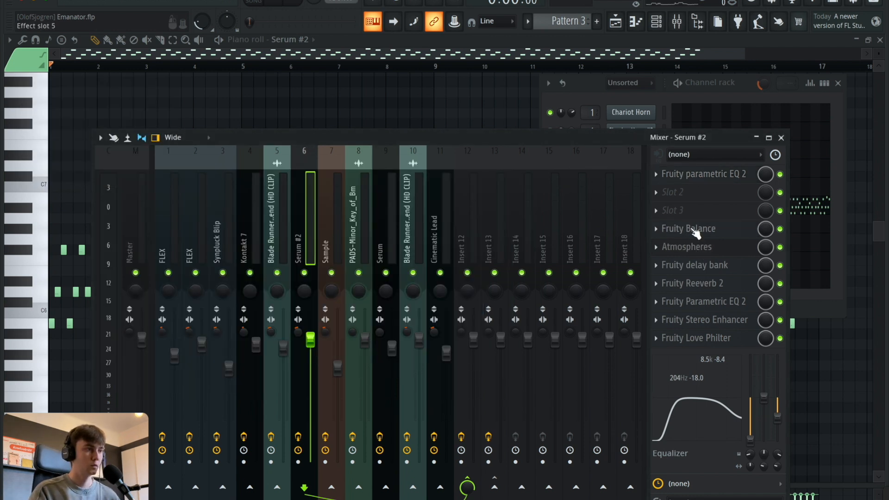
pyautogui.click(697, 229)
pyautogui.click(695, 230)
# Examine the Atmospheres, Fruity delay bank and Fruity Reeverb 2 settings on the Serum #2 mixer track.
pyautogui.click(692, 245)
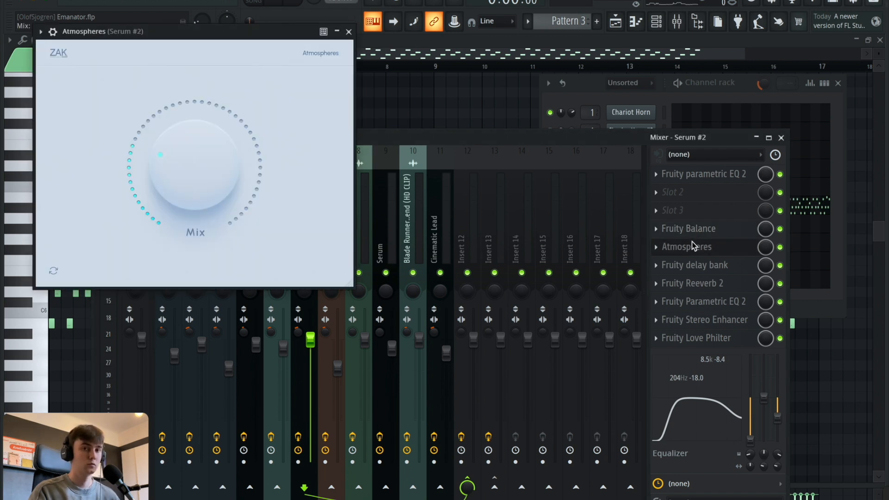
pyautogui.click(691, 242)
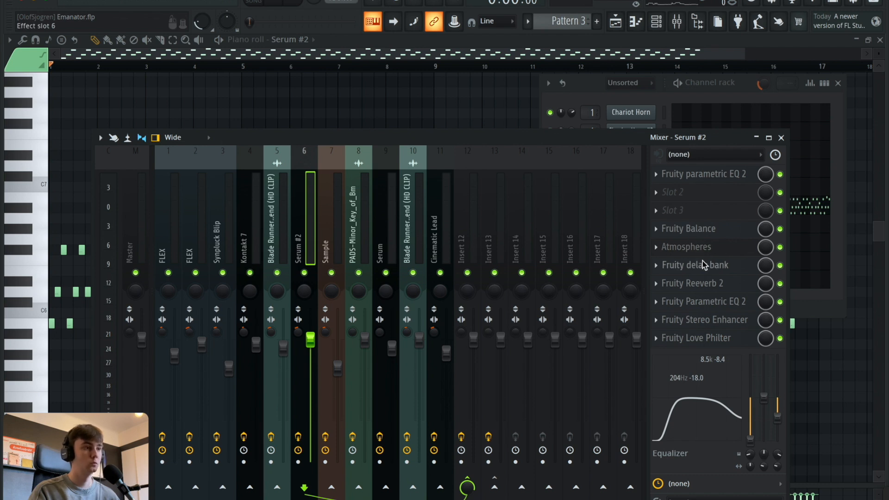
pyautogui.click(702, 260)
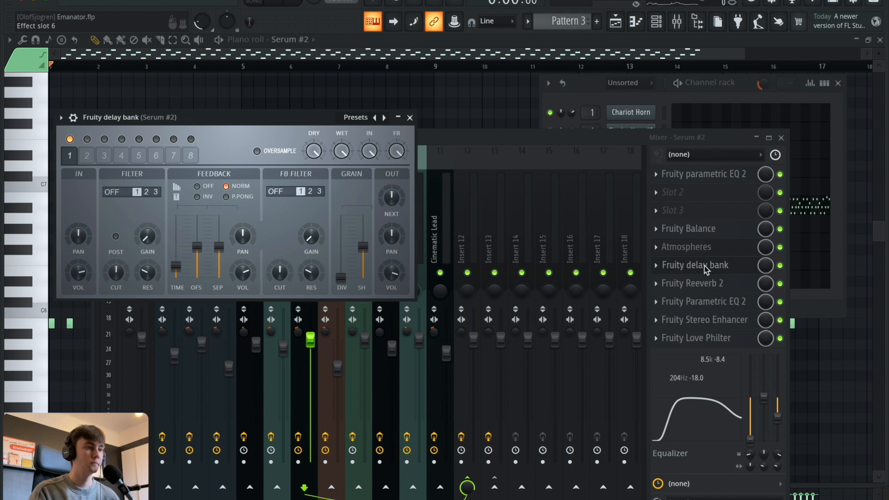
pyautogui.click(704, 265)
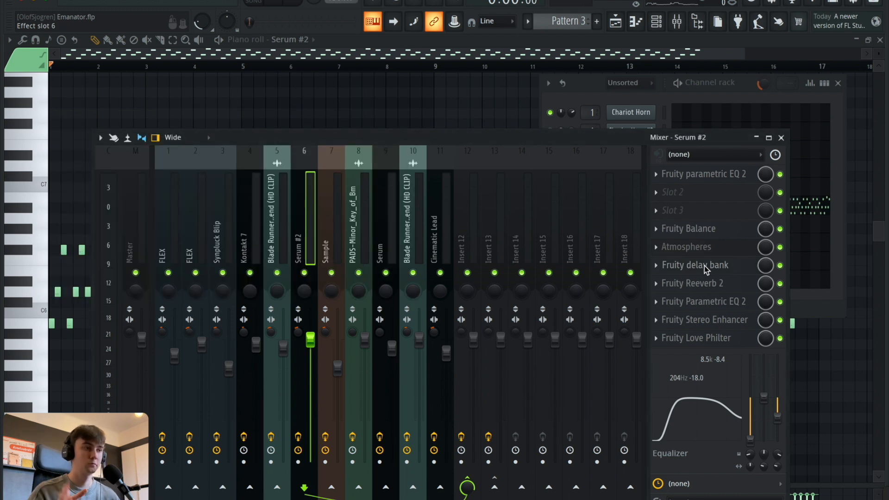
pyautogui.click(706, 282)
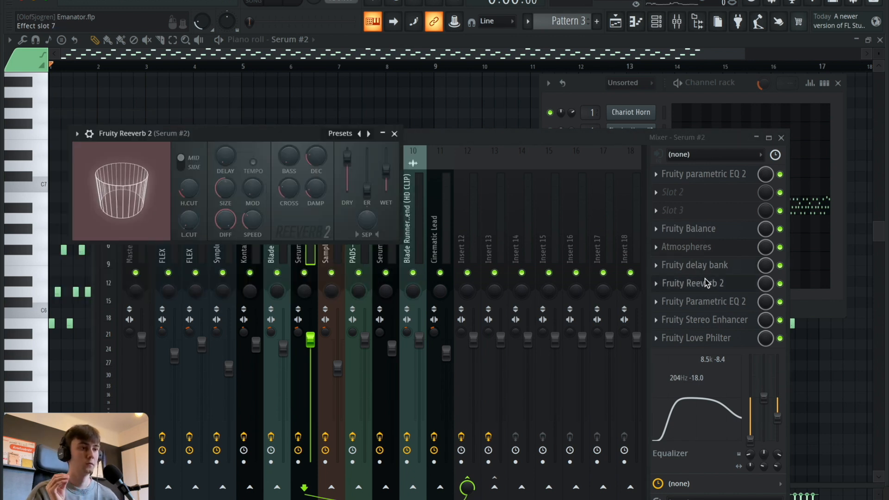
pyautogui.click(705, 283)
# Examine the second Parametric EQ 2, the Stereo Enhancer and the Love Philter on the Serum #2 mixer track.
pyautogui.click(712, 305)
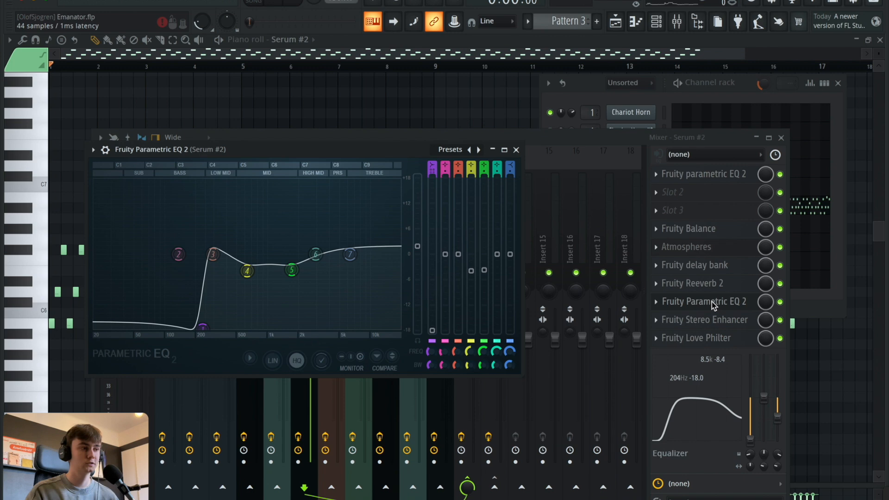
pyautogui.click(713, 301)
pyautogui.click(713, 319)
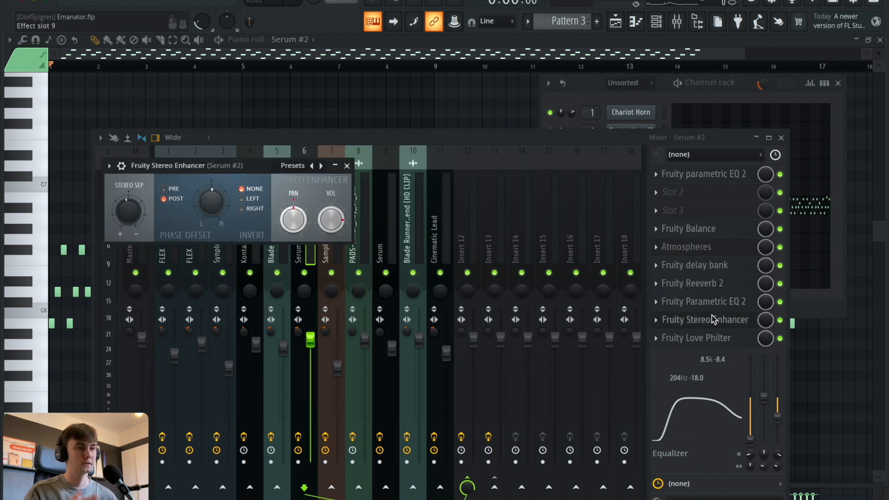
pyautogui.click(712, 319)
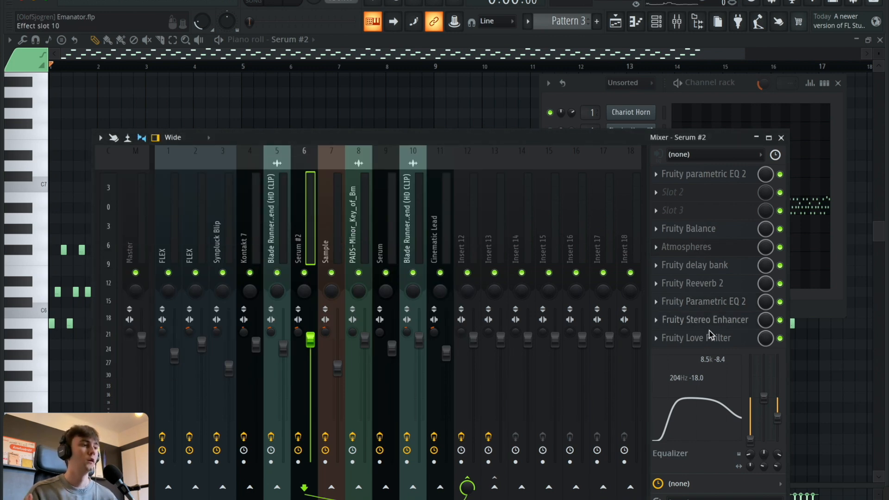
pyautogui.click(710, 337)
pyautogui.click(710, 336)
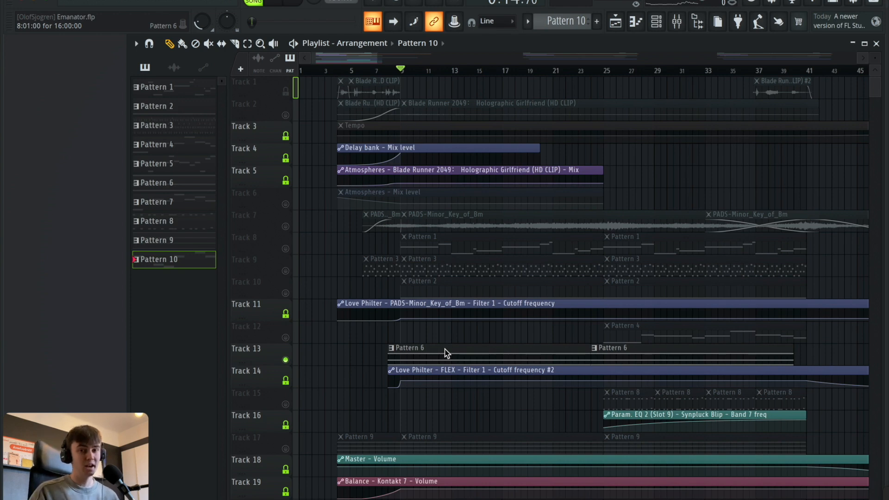
# Open the Pattern 6 clip on Track 13 and examine its FLEX synth with the Dystopian Lead preset.
pyautogui.doubleClick(441, 364)
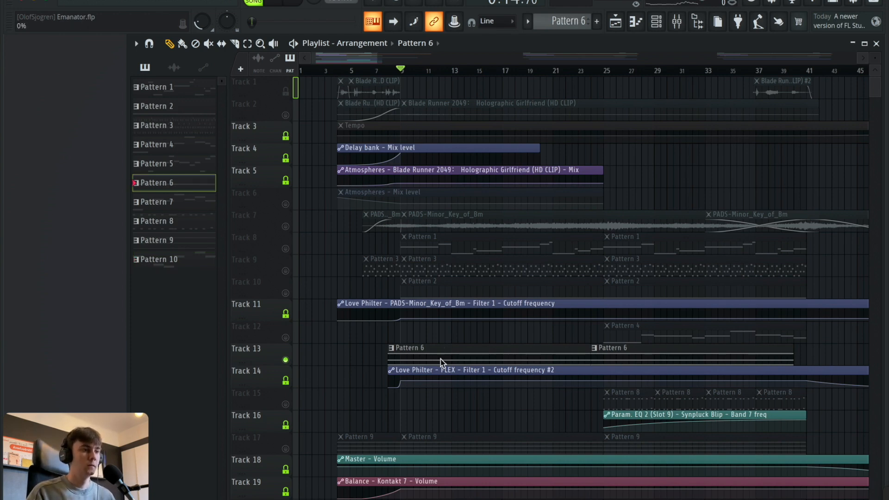
pyautogui.click(660, 29)
pyautogui.click(645, 168)
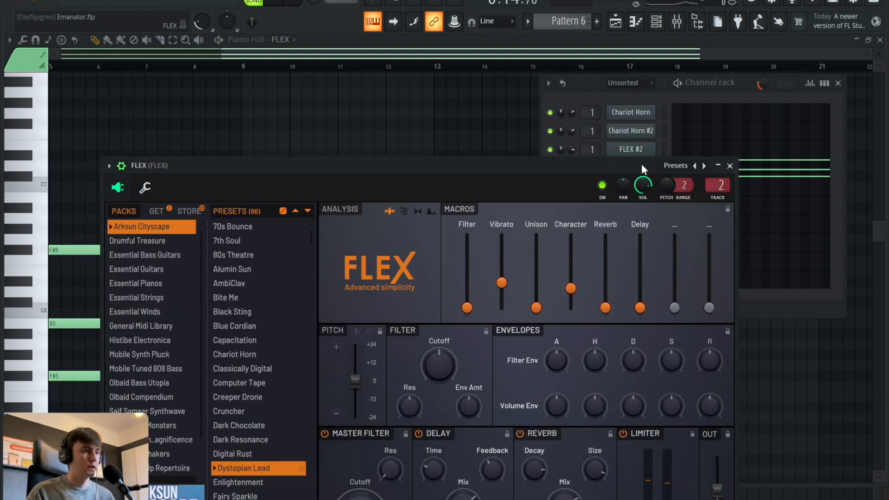
pyautogui.moveTo(577, 168); pyautogui.dragTo(480, 85)
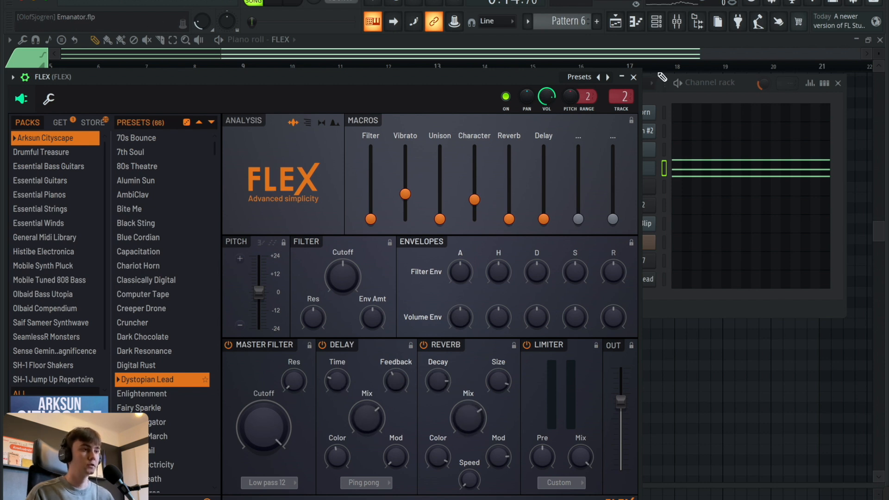
pyautogui.click(633, 77)
# Hide the channel rack, view Pattern 6's sustained notes from bar 1, and play them in pattern mode.
pyautogui.press('F6')
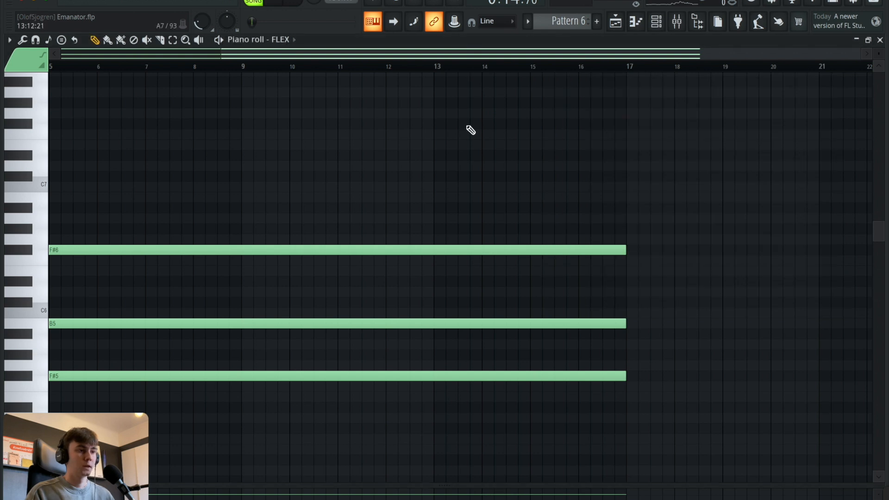
pyautogui.scroll(-5, 444, 116)
pyautogui.scroll(-2, 351, 70)
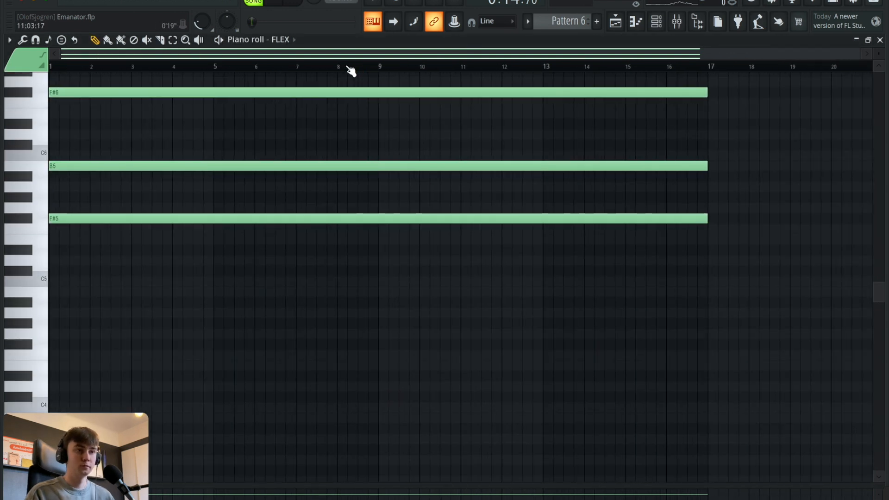
pyautogui.scroll(2, 350, 103)
pyautogui.click(255, 1)
pyautogui.click(278, 1)
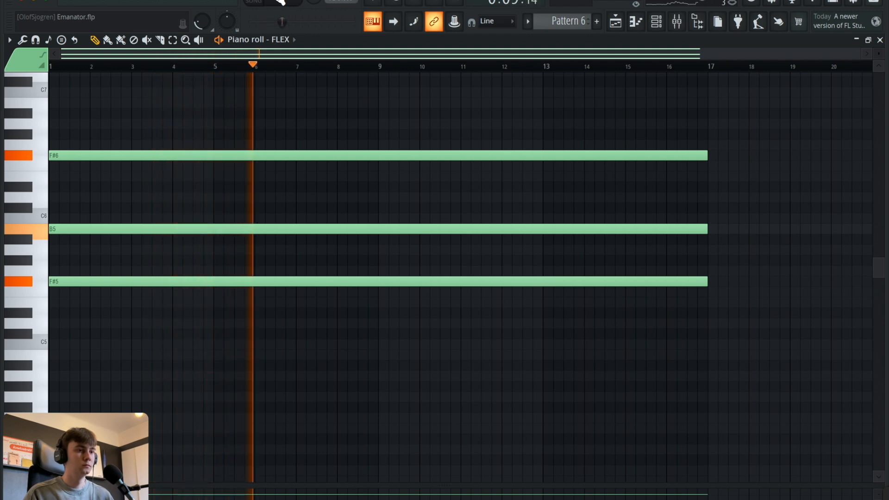
pyautogui.click(280, 2)
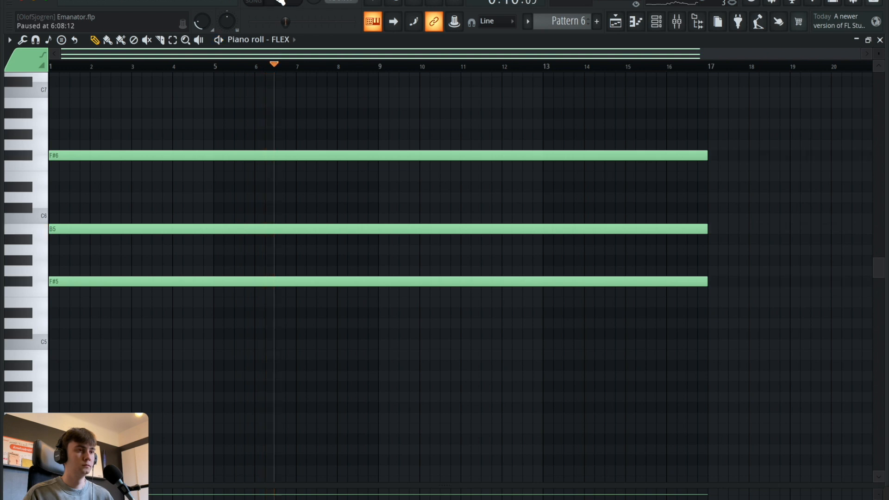
# Open the mixer and examine the first Parametric EQ 2, Atmospheres and Love Philter on the FLEX track.
pyautogui.click(686, 21)
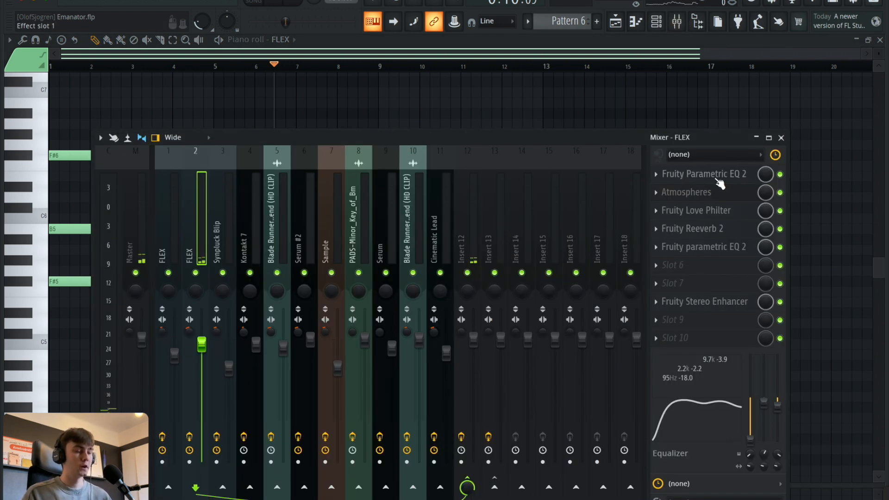
pyautogui.click(716, 180)
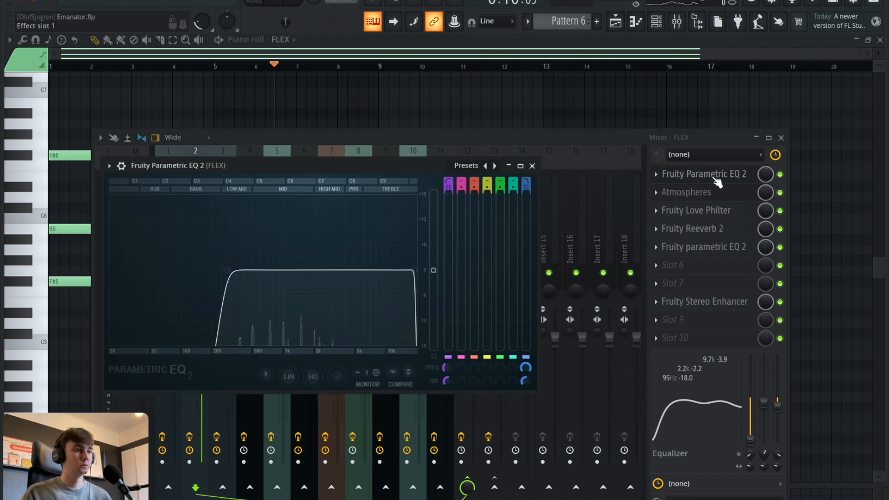
pyautogui.click(716, 179)
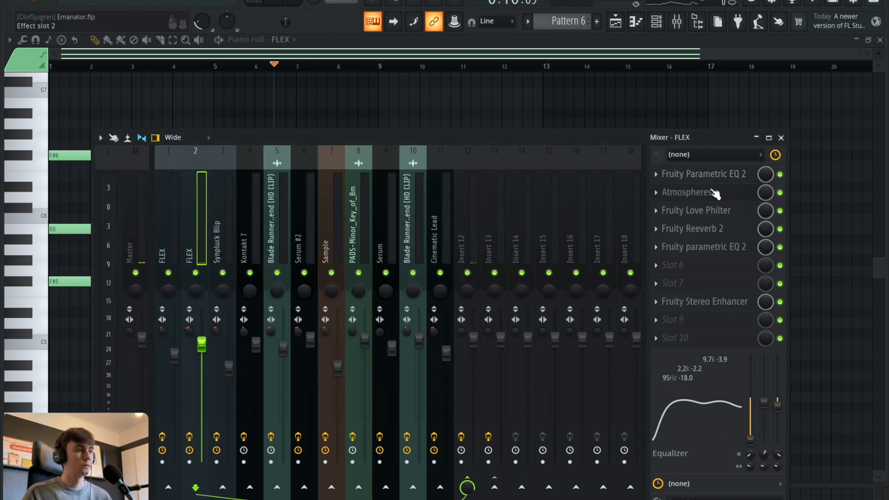
pyautogui.click(711, 193)
pyautogui.click(710, 190)
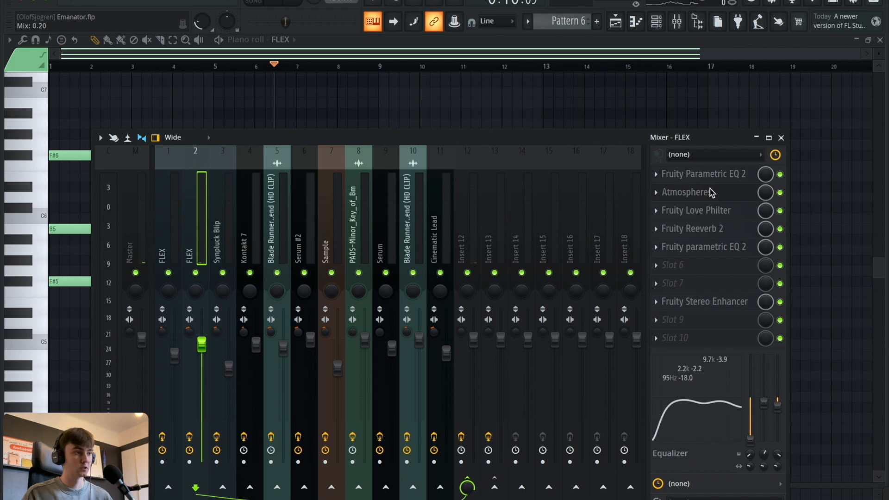
pyautogui.click(705, 215)
pyautogui.click(705, 216)
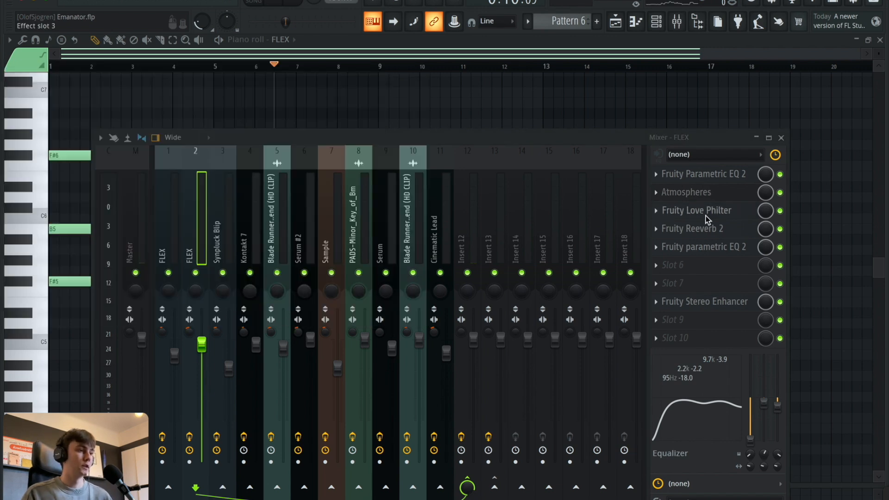
# Examine the Fruity Reeverb 2, second parametric EQ 2 and Stereo Enhancer on the FLEX mixer track.
pyautogui.click(707, 228)
pyautogui.click(707, 228)
pyautogui.click(707, 247)
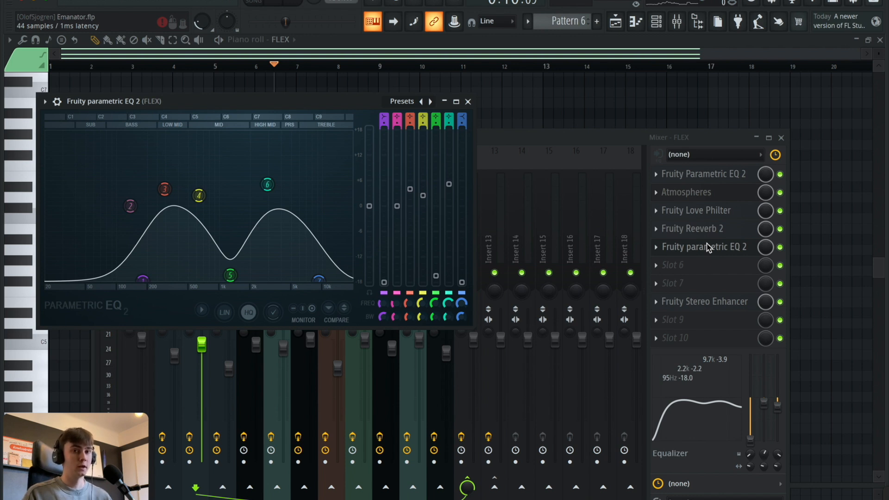
pyautogui.click(707, 248)
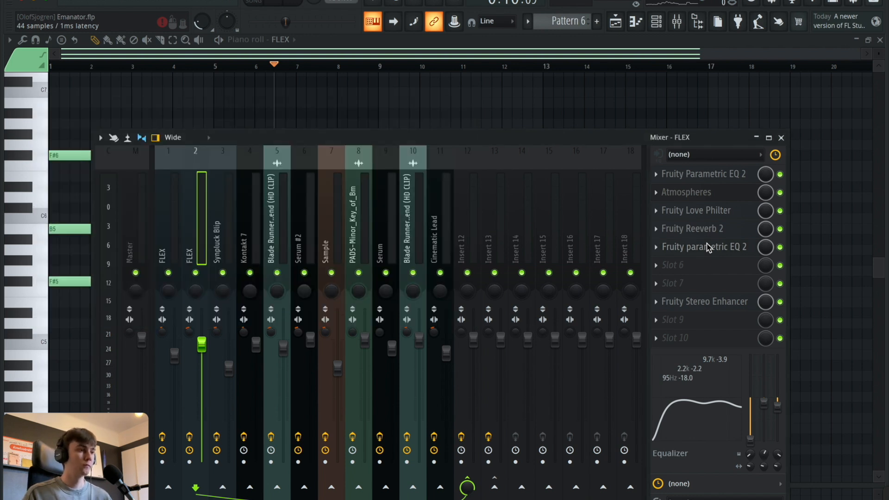
pyautogui.click(707, 301)
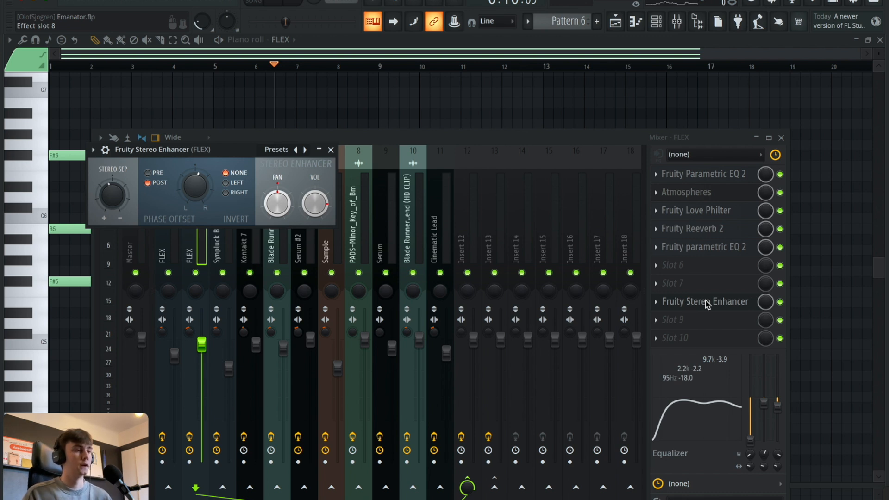
pyautogui.click(707, 301)
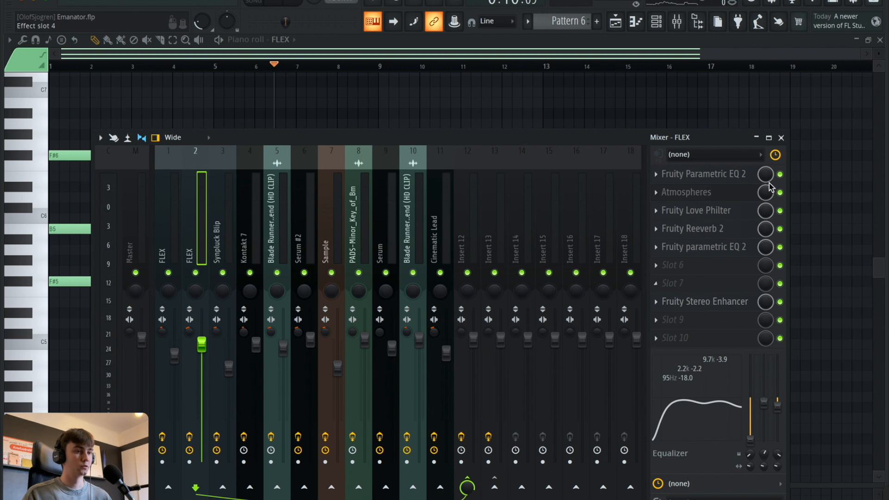
# Close the mixer and piano roll, return to the playlist and look over its lower tracks.
pyautogui.click(781, 138)
pyautogui.press('Escape')
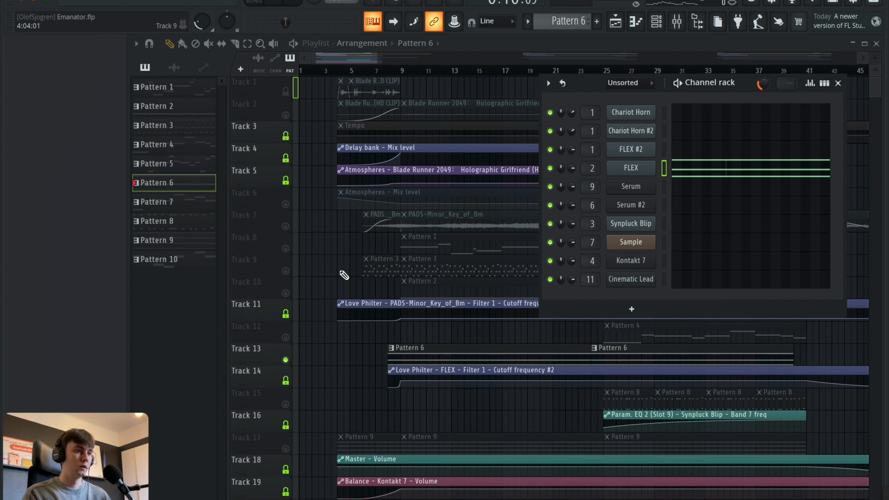
pyautogui.scroll(-2, 345, 275)
pyautogui.scroll(-1, 343, 275)
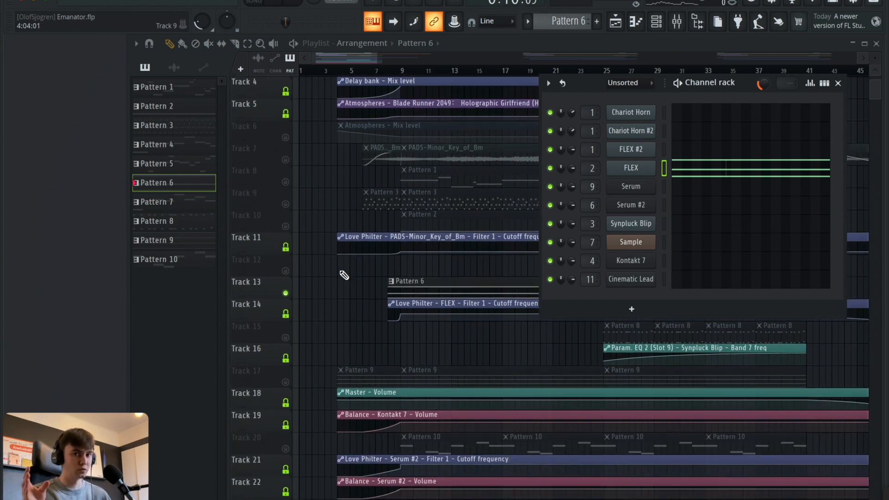
pyautogui.scroll(-3, 343, 275)
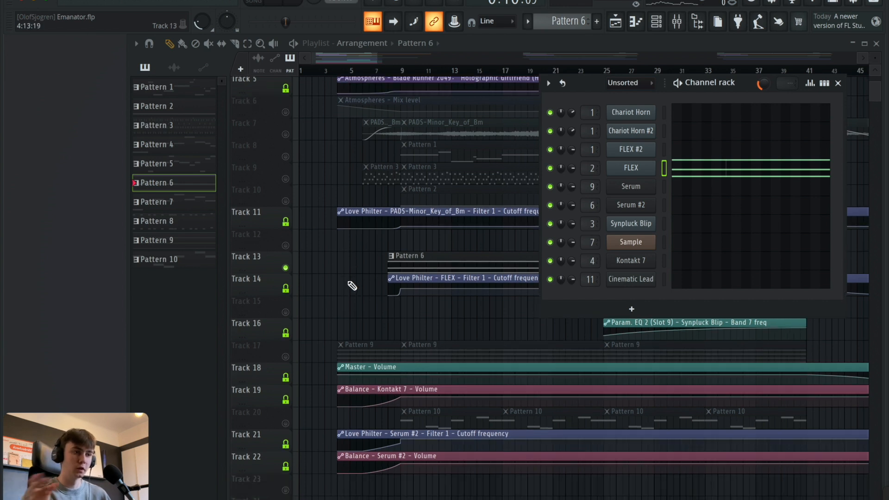
# Solo Track 17, select its Pattern 9 clip and place the song position at bar 9.
pyautogui.click(286, 315)
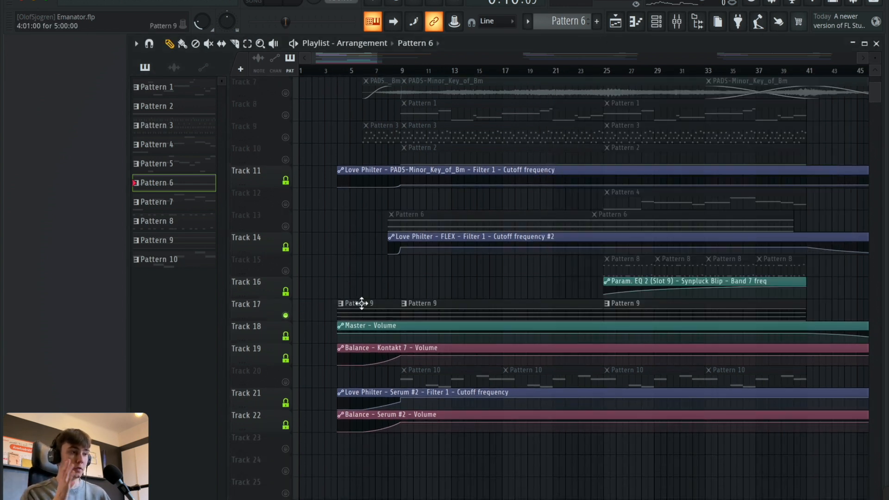
pyautogui.click(423, 305)
pyautogui.click(403, 70)
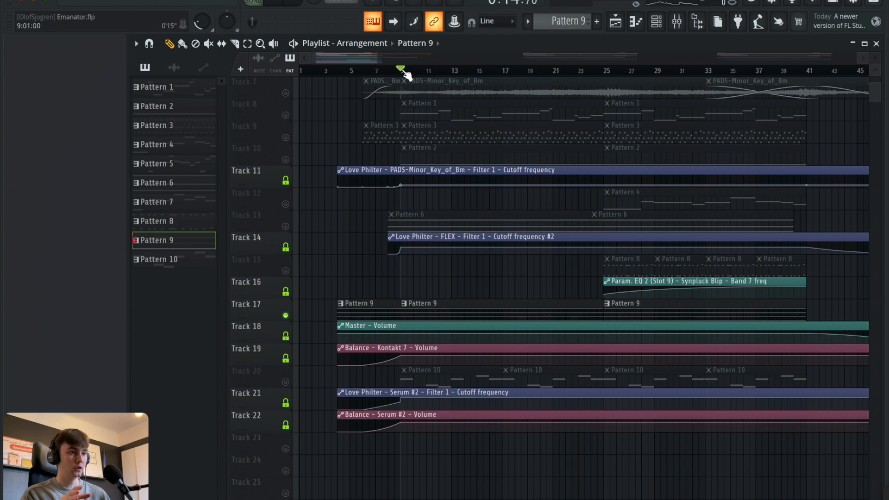
# Open the Kontakt 7 channel's Ethereal Earth instrument from the channel rack and play Pattern 9 in pattern mode.
pyautogui.click(656, 22)
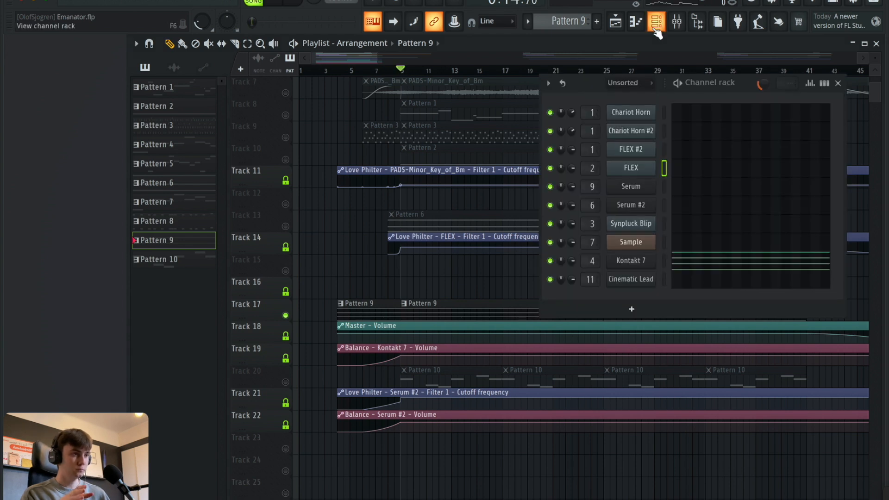
pyautogui.click(629, 261)
pyautogui.moveTo(400, 58); pyautogui.dragTo(398, 58)
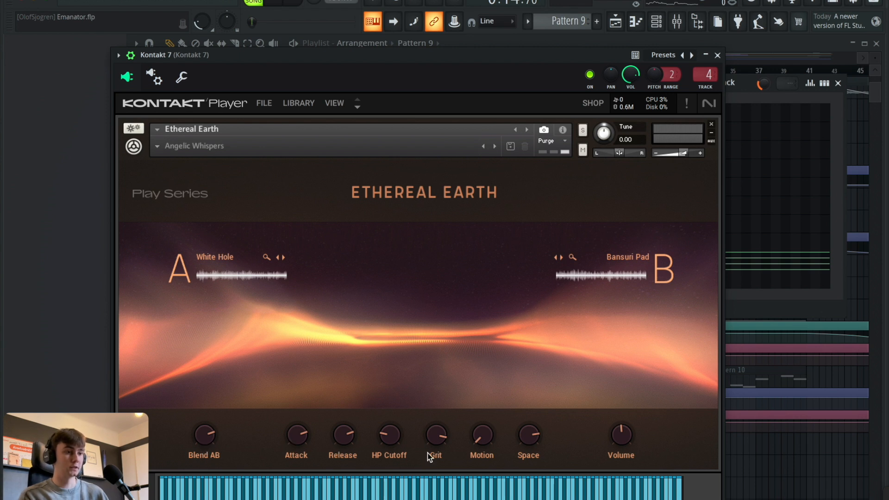
pyautogui.click(274, 3)
pyautogui.click(274, 3)
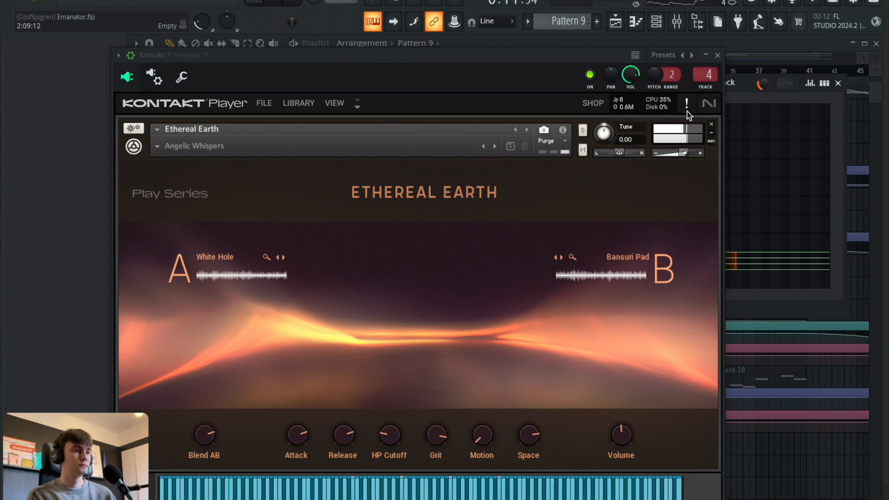
pyautogui.press('space')
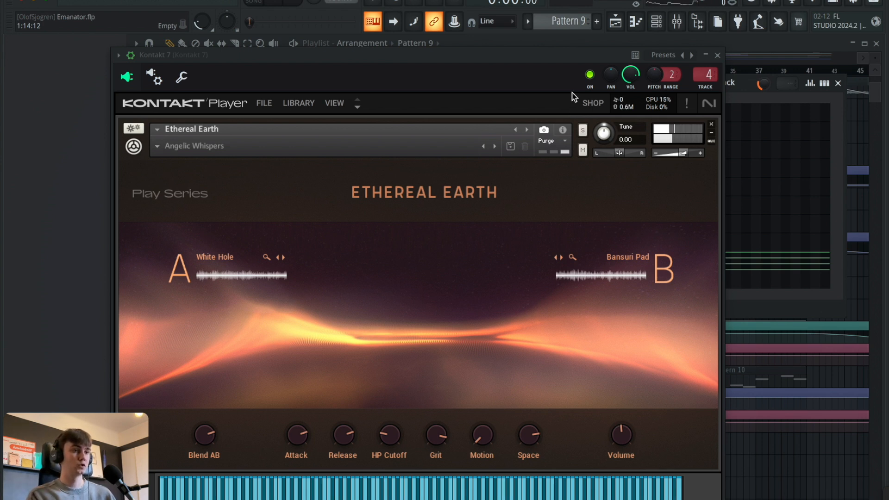
# Close the Kontakt 7 instrument and examine both Fruity Parametric EQ 2 effects on its mixer track.
pyautogui.click(720, 56)
pyautogui.click(677, 20)
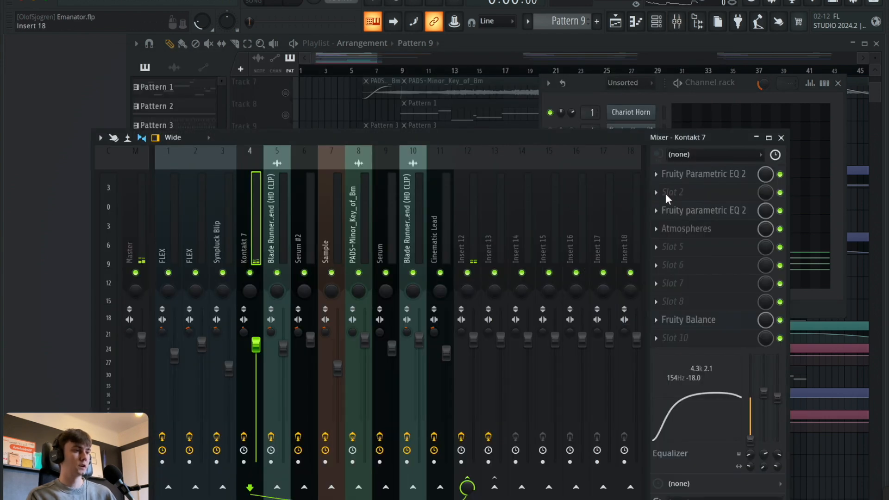
pyautogui.click(726, 176)
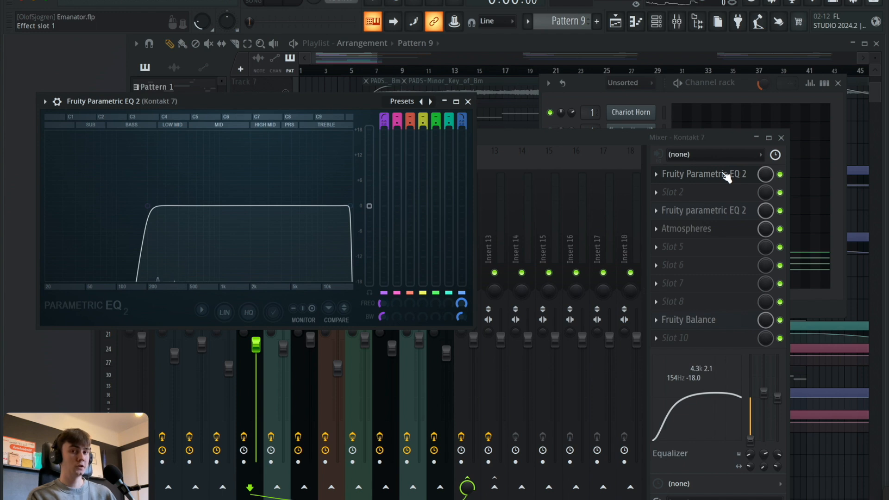
pyautogui.click(727, 176)
pyautogui.click(721, 218)
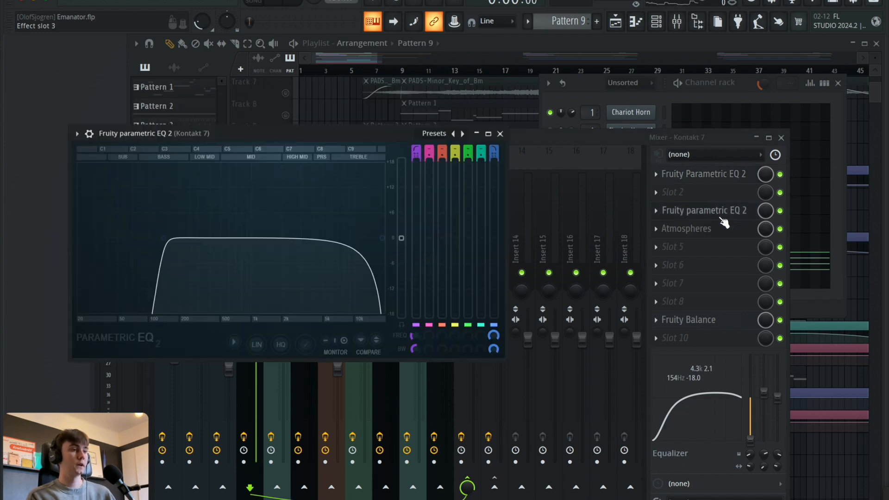
pyautogui.click(721, 219)
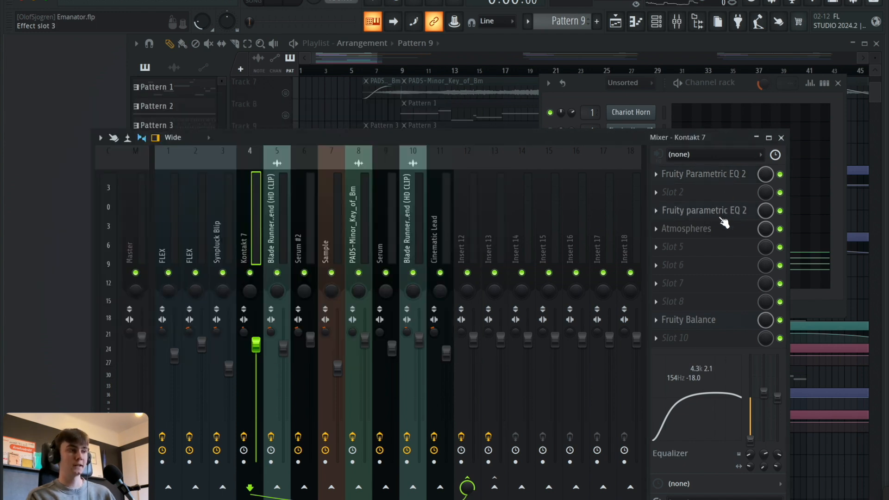
# Examine the Atmospheres and Fruity Balance effects on the Kontakt 7 mixer track, and close the mixer.
pyautogui.click(712, 228)
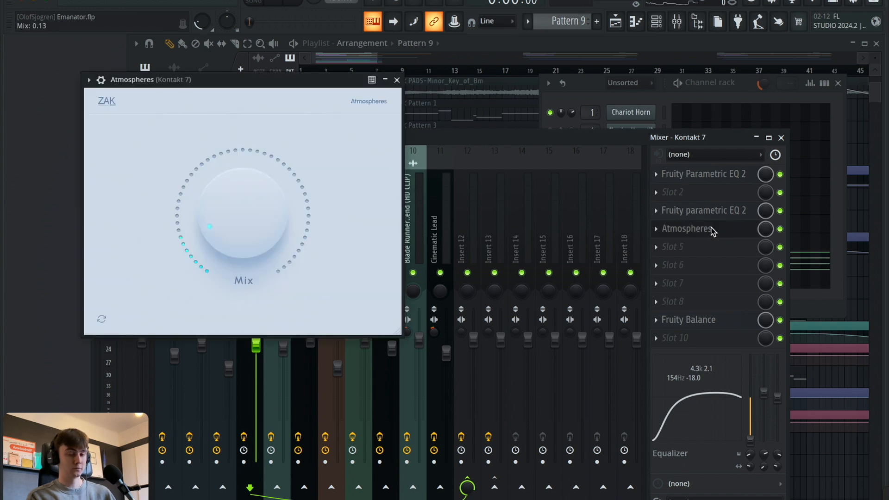
pyautogui.click(712, 229)
pyautogui.click(697, 320)
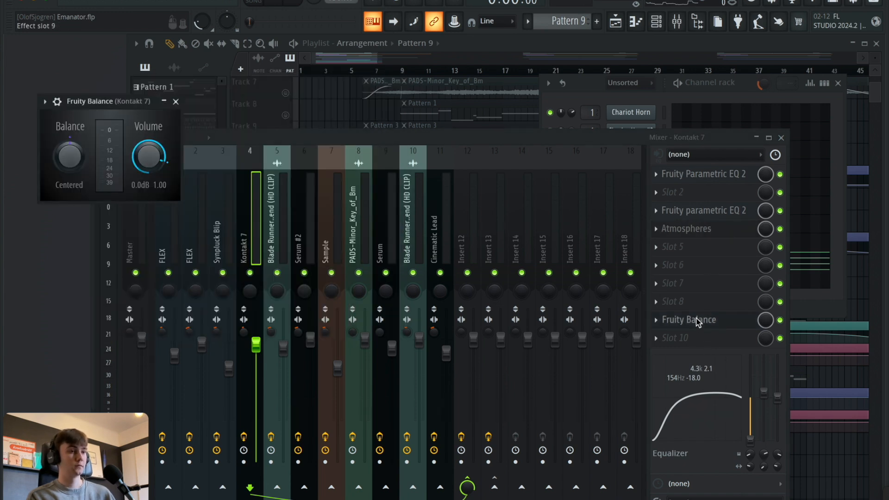
pyautogui.click(697, 321)
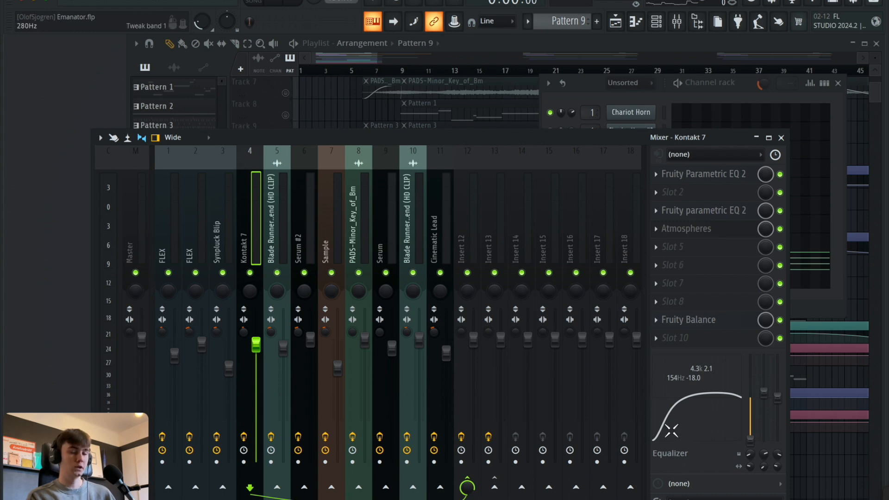
pyautogui.click(781, 137)
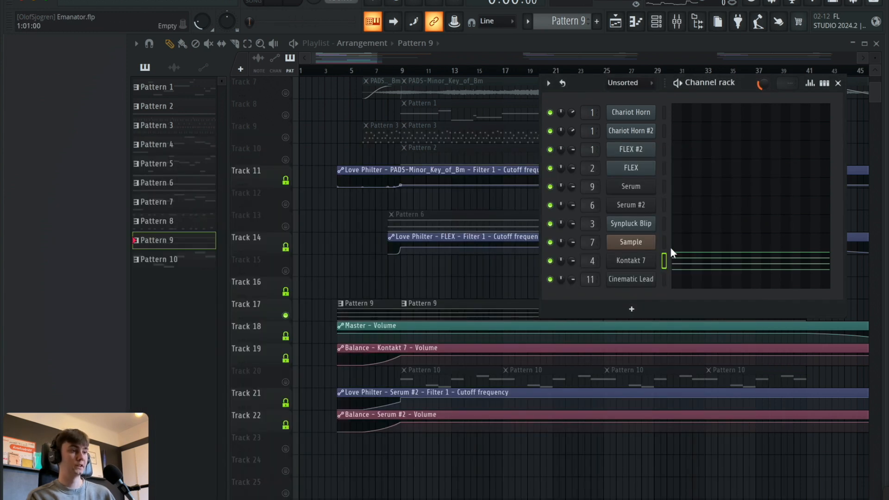
# Reopen the Kontakt 7 instrument to review its Ethereal Earth controls, and close it along with the channel rack.
pyautogui.click(648, 263)
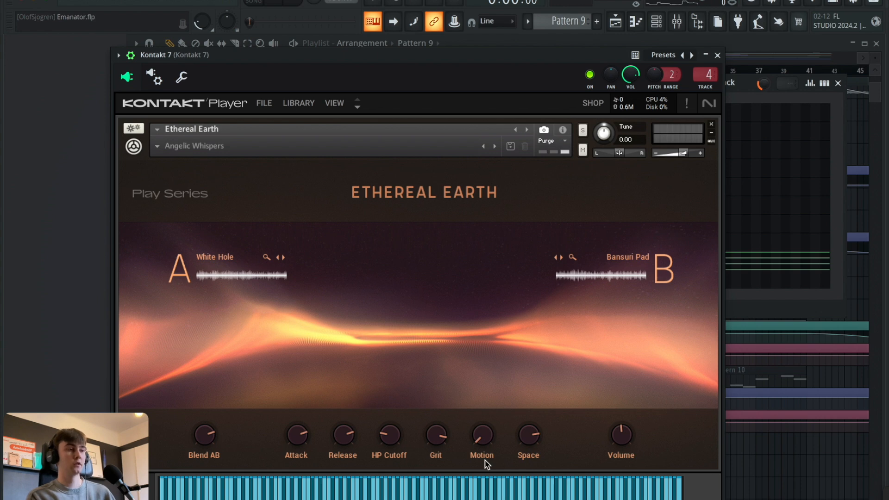
pyautogui.click(717, 55)
pyautogui.click(838, 83)
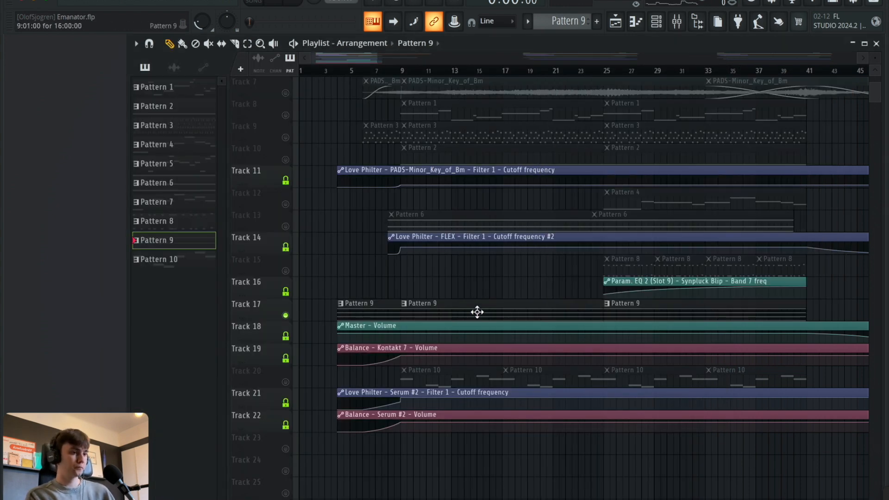
# Solo Track 20 and play the song from bar 9.
pyautogui.rightClick(286, 381)
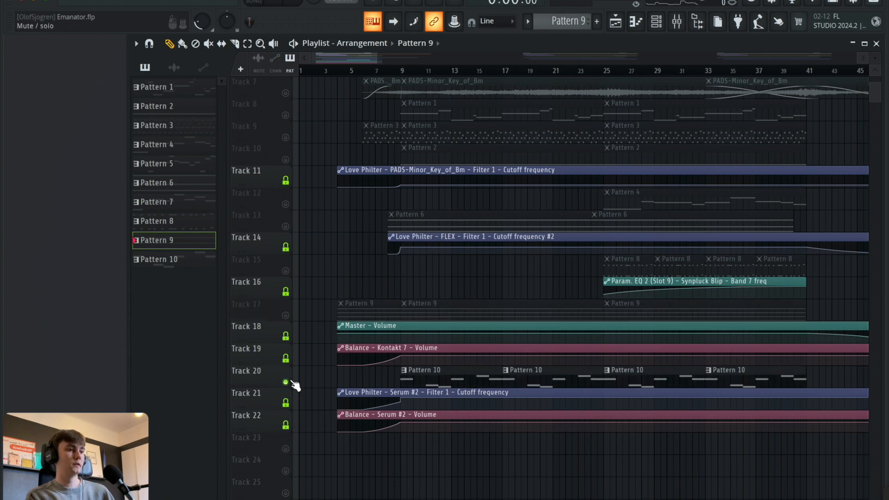
pyautogui.scroll(2, 429, 278)
pyautogui.scroll(-3, 429, 277)
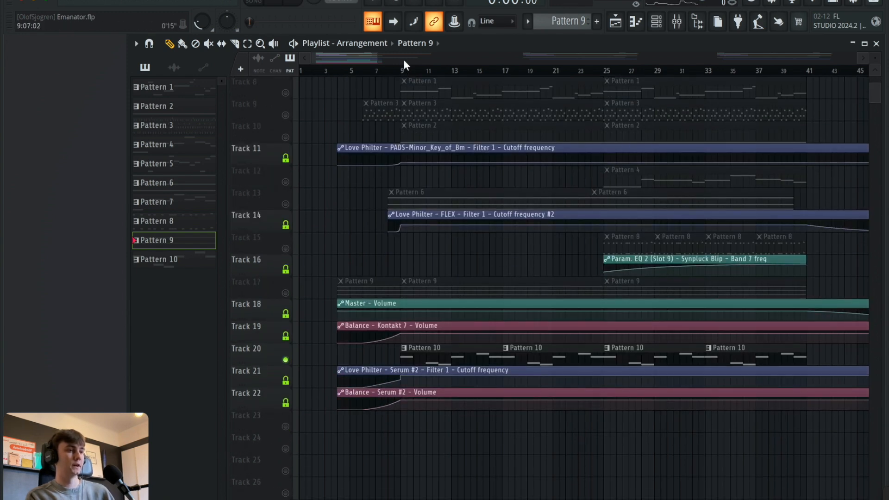
pyautogui.click(389, 70)
pyautogui.press('space')
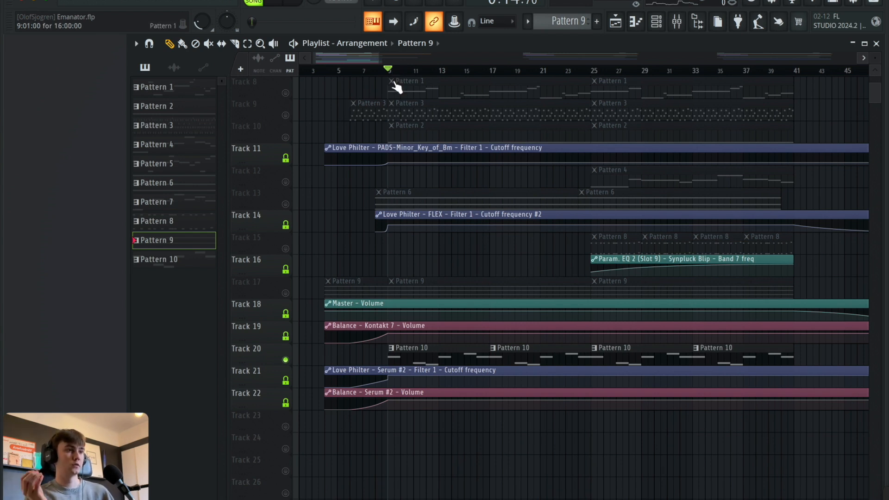
pyautogui.click(278, 3)
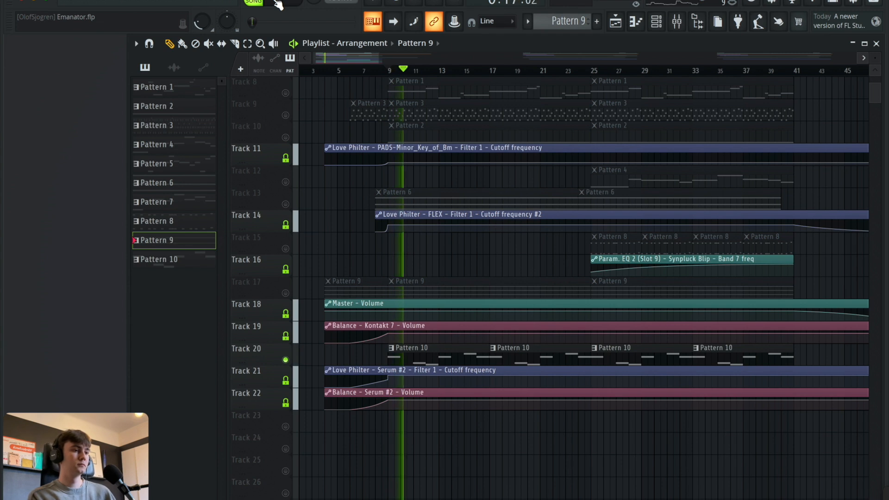
# Select Pattern 10, open the Cinematic Lead channel's Serum synth during playback, and pause the song.
pyautogui.click(667, 22)
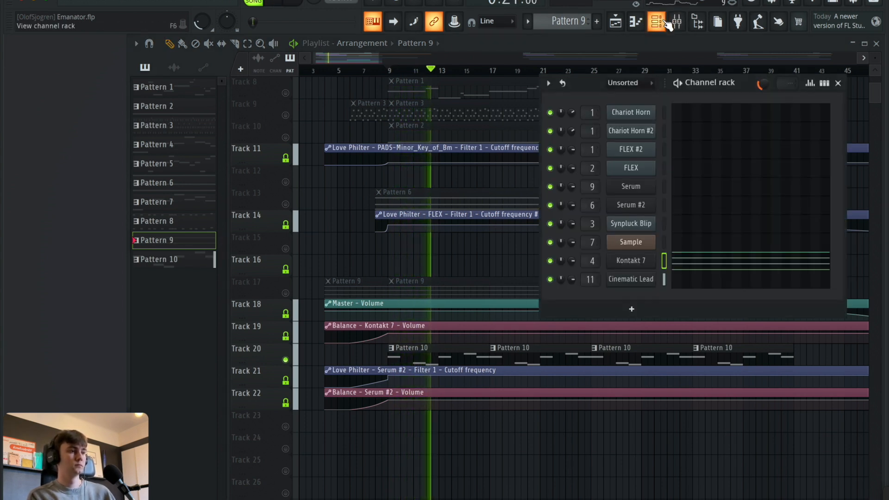
pyautogui.click(452, 353)
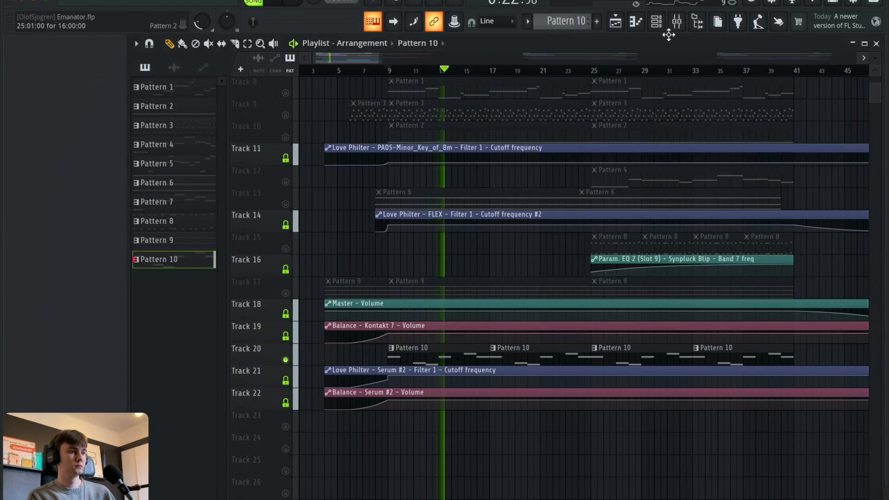
pyautogui.click(666, 22)
pyautogui.click(631, 279)
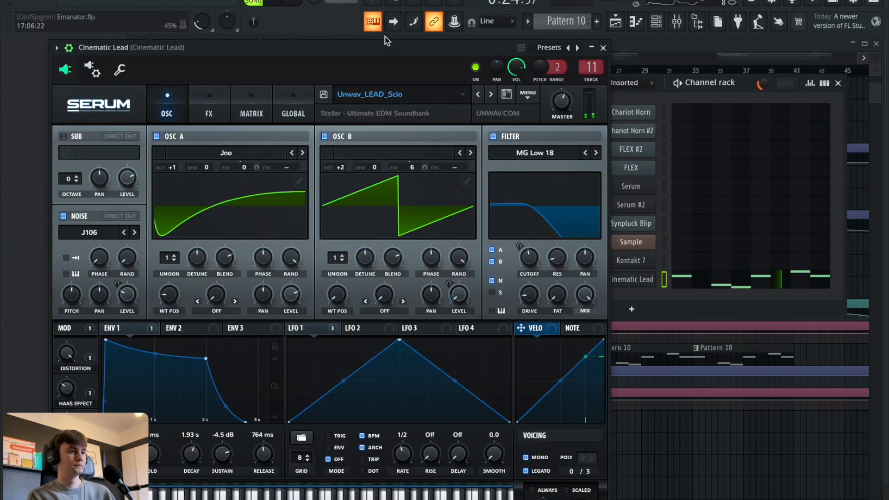
pyautogui.click(272, 2)
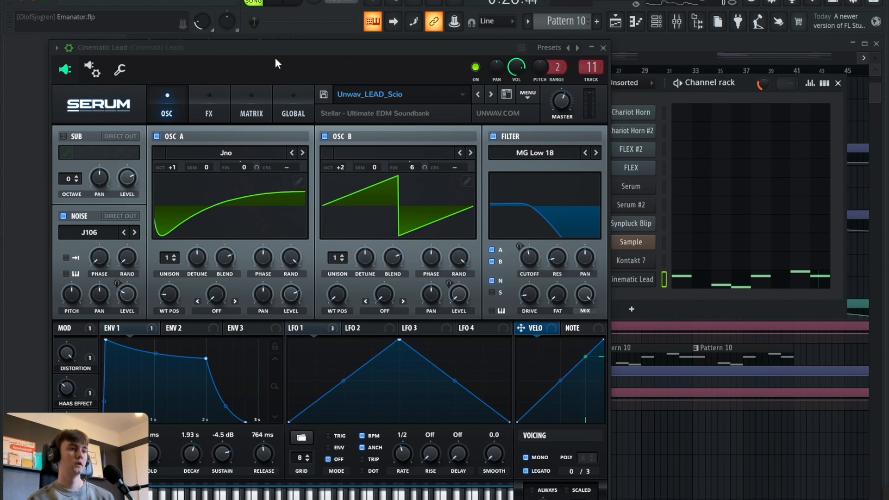
# Reposition the Cinematic Lead synth window, look over its FX and oscillator pages, and close it.
pyautogui.moveTo(280, 51); pyautogui.dragTo(425, 39)
pyautogui.moveTo(570, 32)
pyautogui.mouseDown()
pyautogui.moveTo(583, 47)
pyautogui.moveTo(573, 26)
pyautogui.mouseUp()
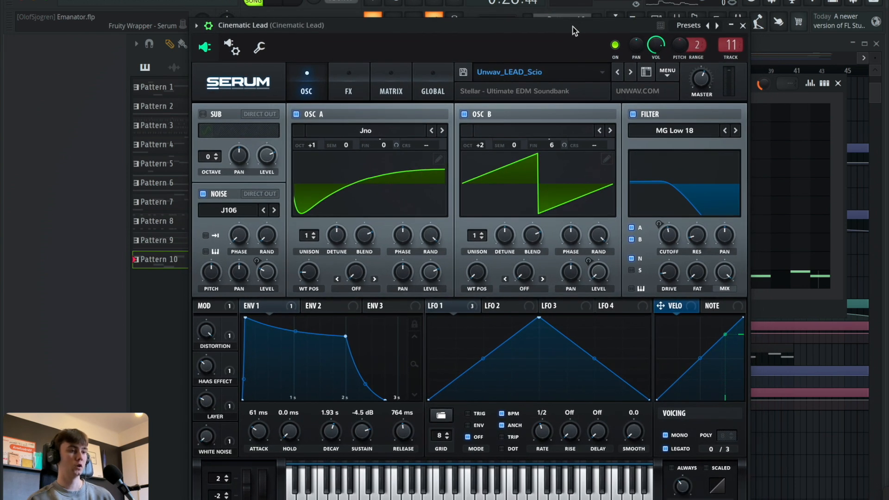
pyautogui.click(348, 74)
pyautogui.click(303, 76)
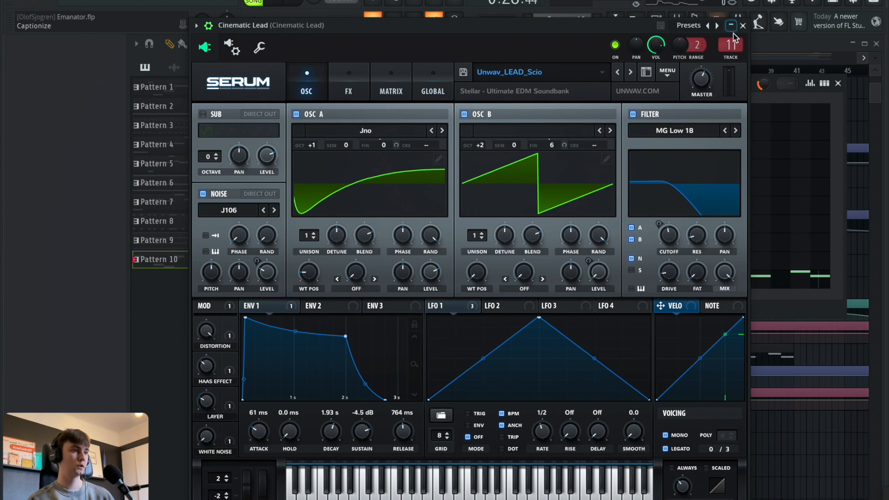
pyautogui.click(743, 25)
# Open the mixer and examine the Fruity Parametric EQ 2 and Atmospheres effects on the Cinematic Lead track.
pyautogui.click(676, 21)
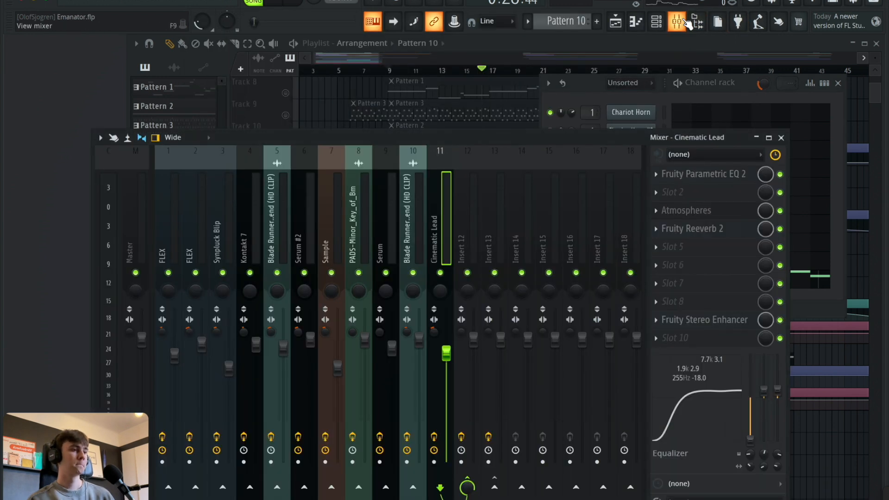
pyautogui.click(704, 176)
pyautogui.click(704, 178)
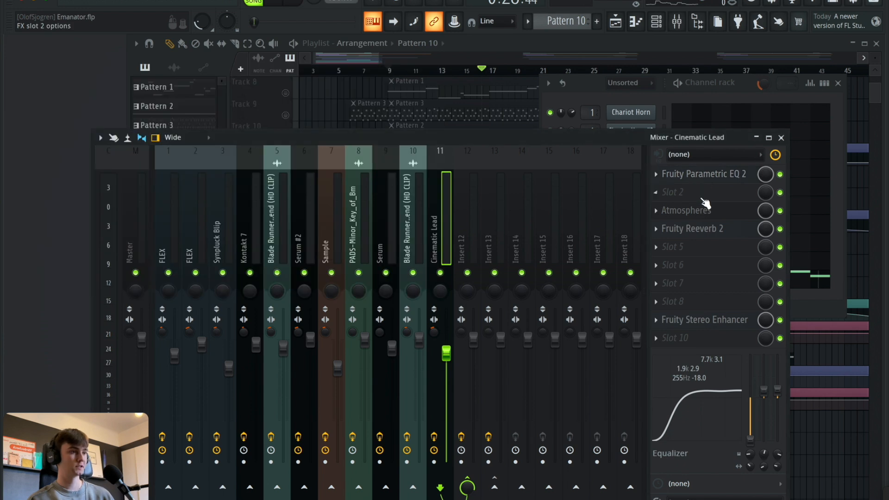
pyautogui.click(701, 211)
pyautogui.click(702, 213)
# Examine the Cinematic Lead track's Fruity Reeverb 2 and Fruity Stereo Enhancer, and close the mixer and channel rack.
pyautogui.click(701, 229)
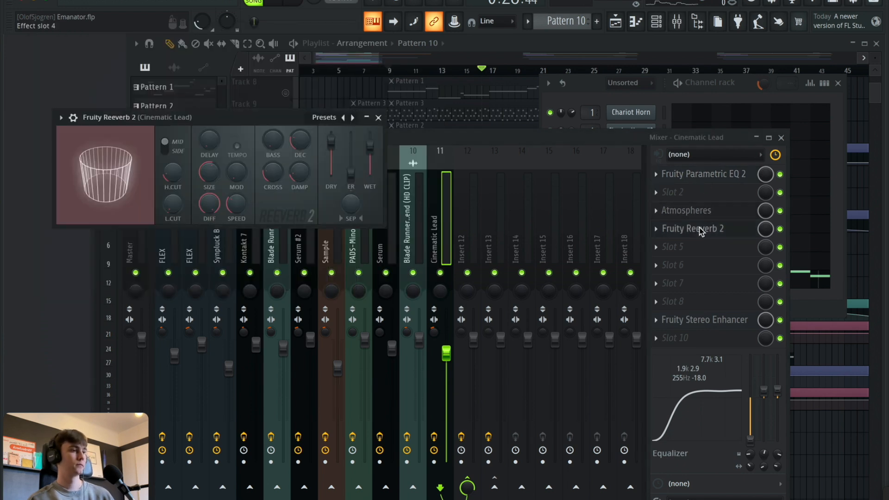
pyautogui.click(701, 229)
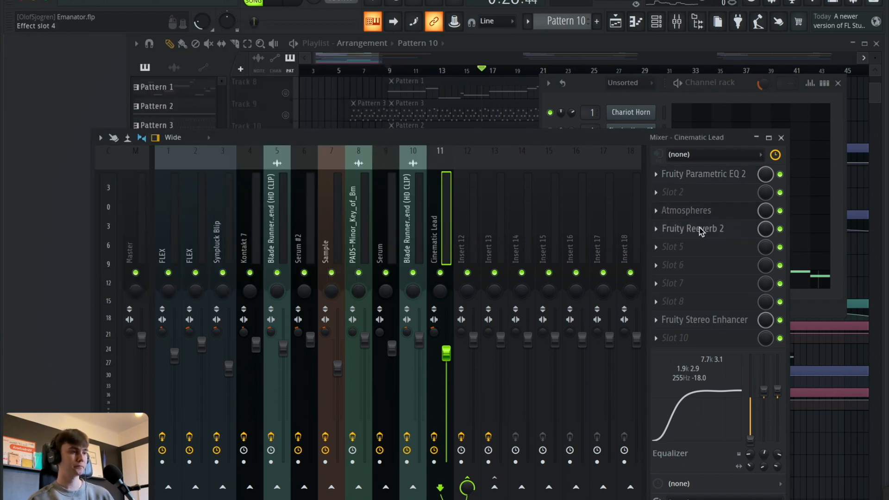
pyautogui.click(698, 321)
pyautogui.click(696, 322)
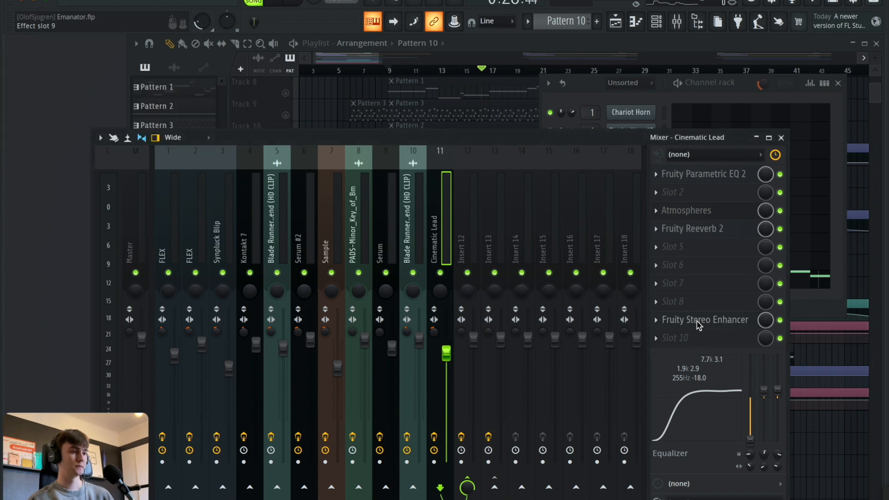
pyautogui.click(781, 138)
pyautogui.click(838, 83)
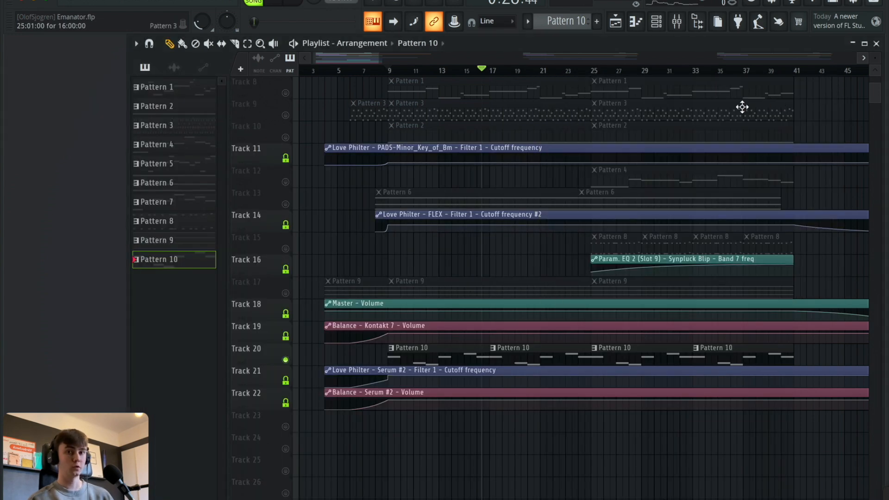
# Solo Track 12, select its Pattern 4 clip and place the song position at bar 25.
pyautogui.scroll(2, 639, 153)
pyautogui.scroll(1, 633, 173)
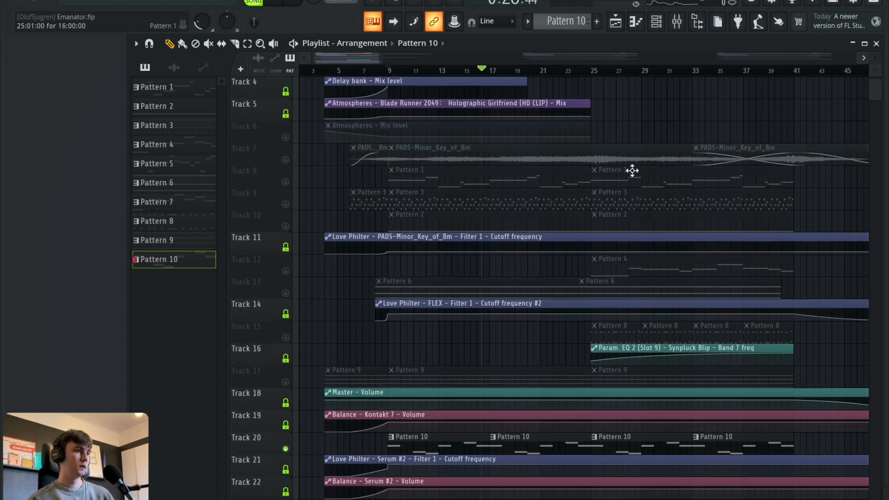
pyautogui.rightClick(285, 270)
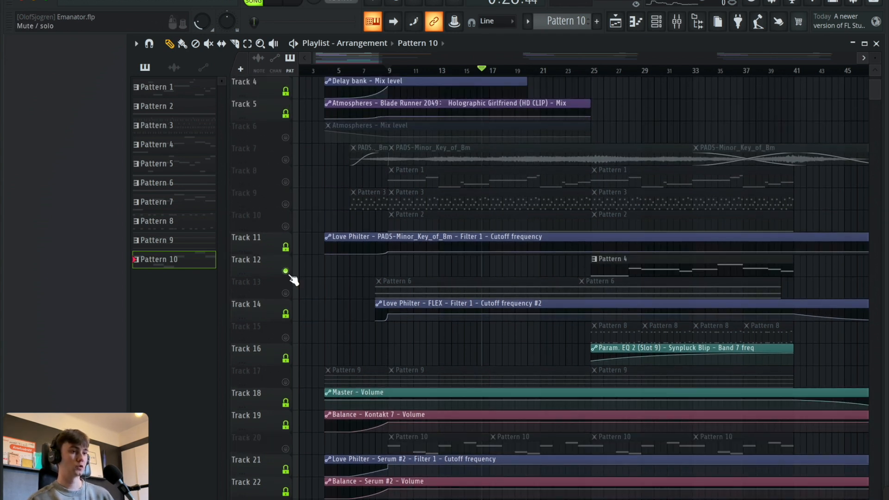
pyautogui.click(660, 276)
pyautogui.click(589, 67)
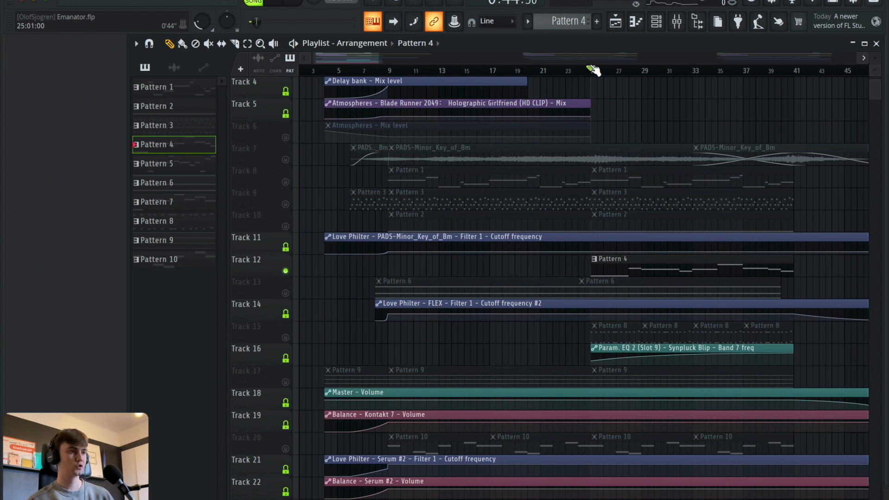
# Play Track 12's Pattern 4 from bar 25 and look over the Chariot Horn's notes and FLEX settings from the channel rack.
pyautogui.hscroll(3, 586, 58)
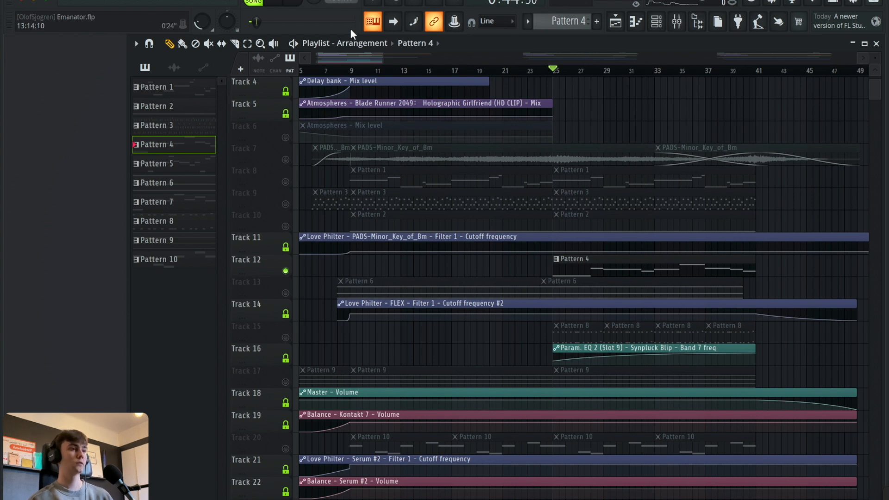
pyautogui.click(277, 2)
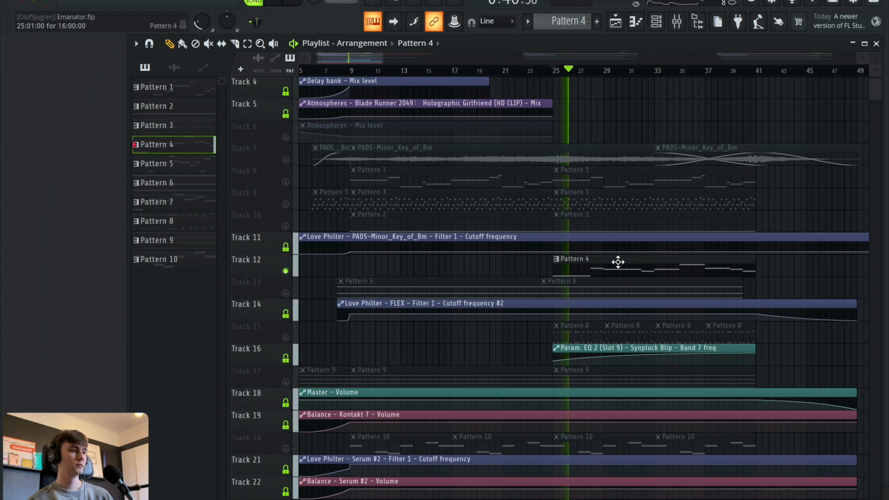
pyautogui.click(656, 21)
pyautogui.moveTo(591, 80); pyautogui.dragTo(239, 80)
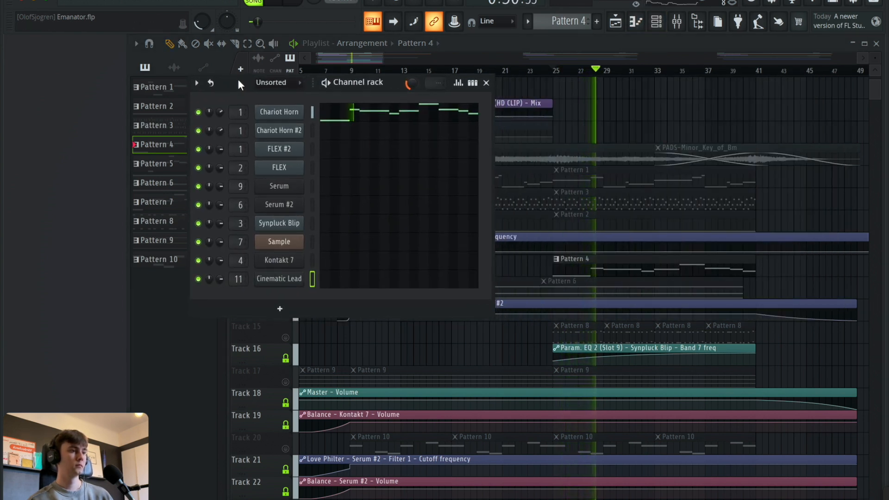
pyautogui.click(399, 116)
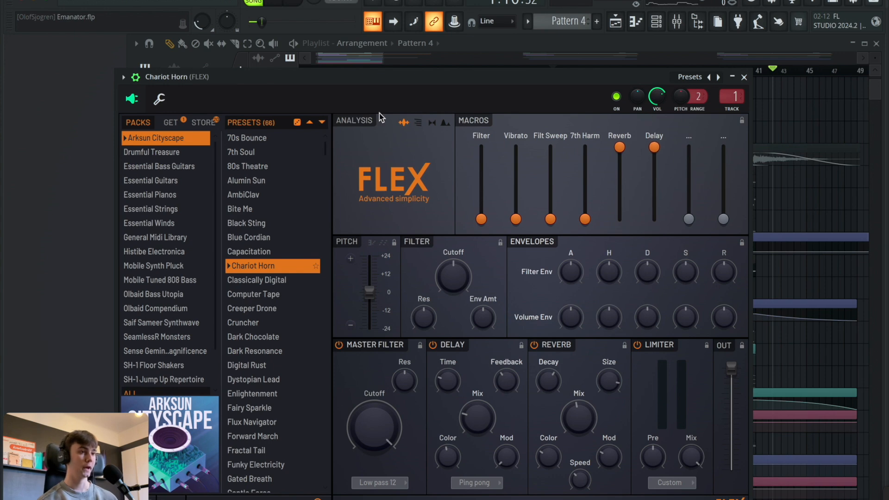
pyautogui.click(745, 77)
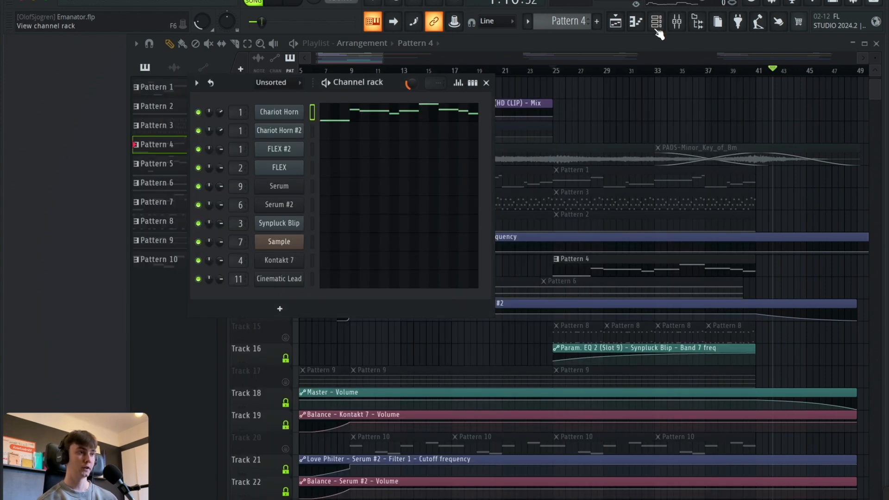
# Open the mixer and examine both Fruity Parametric EQ 2 effects on the first FLEX track.
pyautogui.click(676, 22)
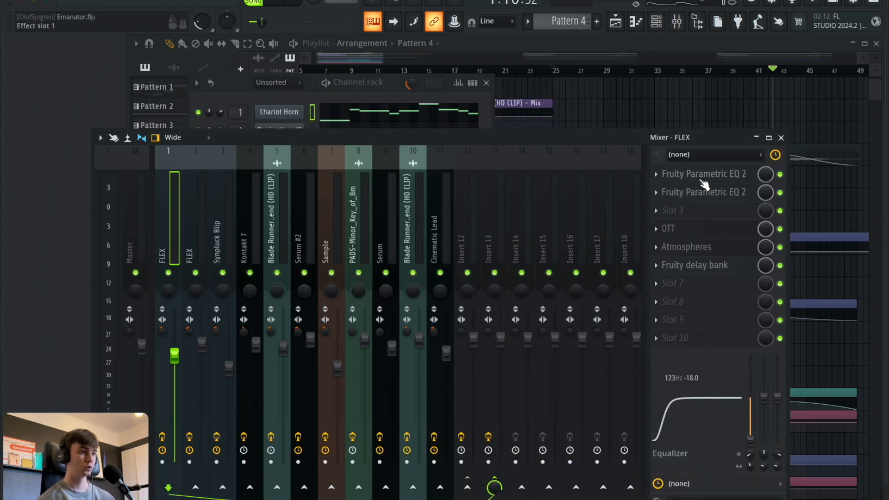
pyautogui.click(703, 174)
pyautogui.click(704, 174)
pyautogui.click(709, 192)
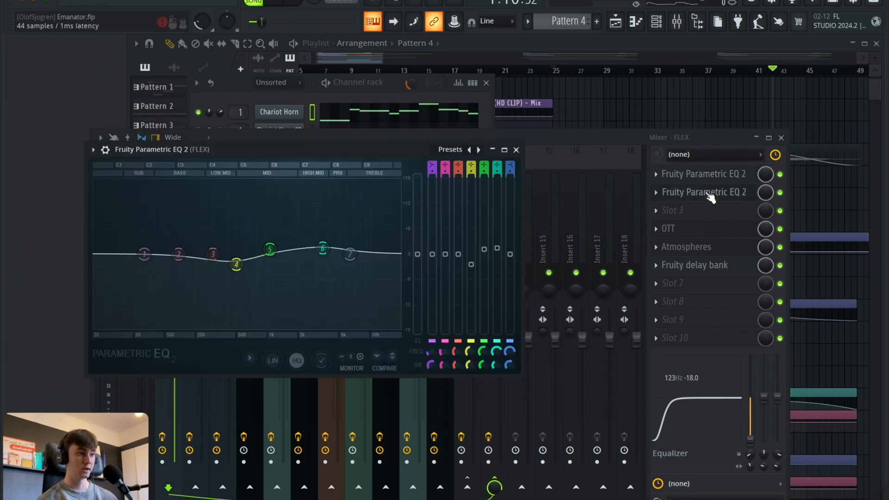
pyautogui.click(708, 192)
pyautogui.click(708, 193)
pyautogui.click(709, 193)
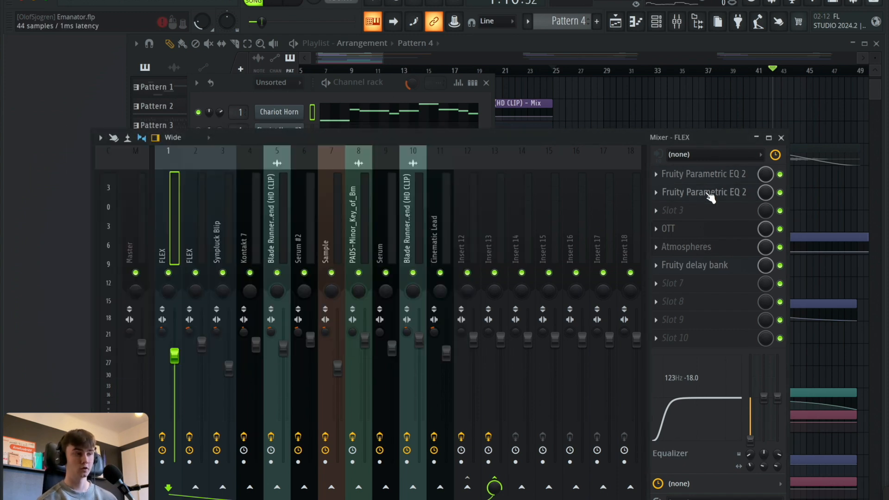
# Examine the FLEX track's OTT, Atmospheres and Fruity delay bank effects, and close the mixer and channel rack.
pyautogui.click(700, 229)
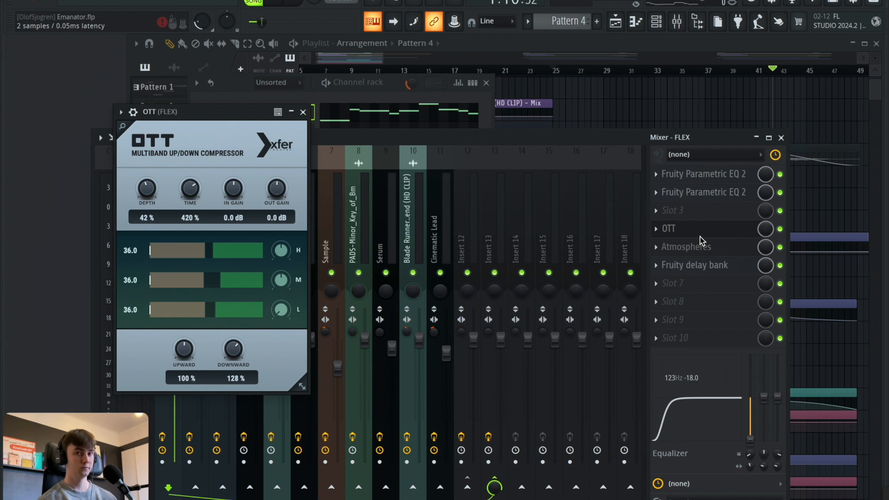
pyautogui.click(700, 235)
pyautogui.click(700, 238)
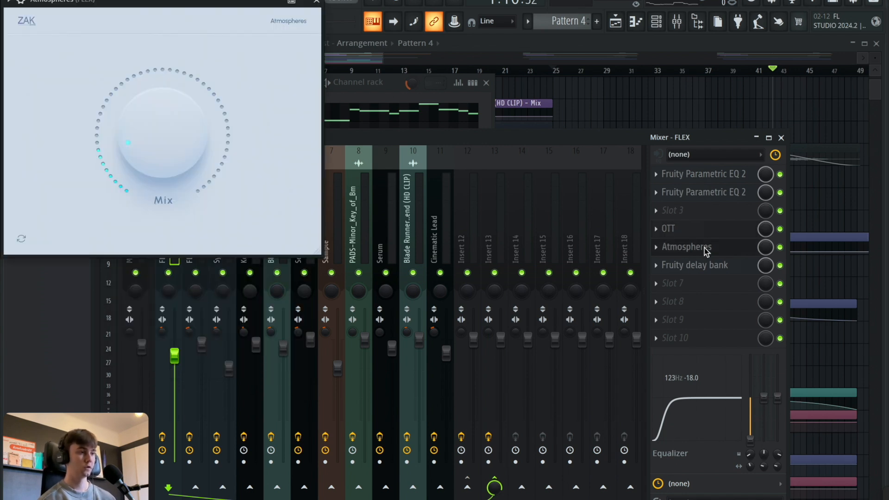
pyautogui.click(706, 249)
pyautogui.click(700, 271)
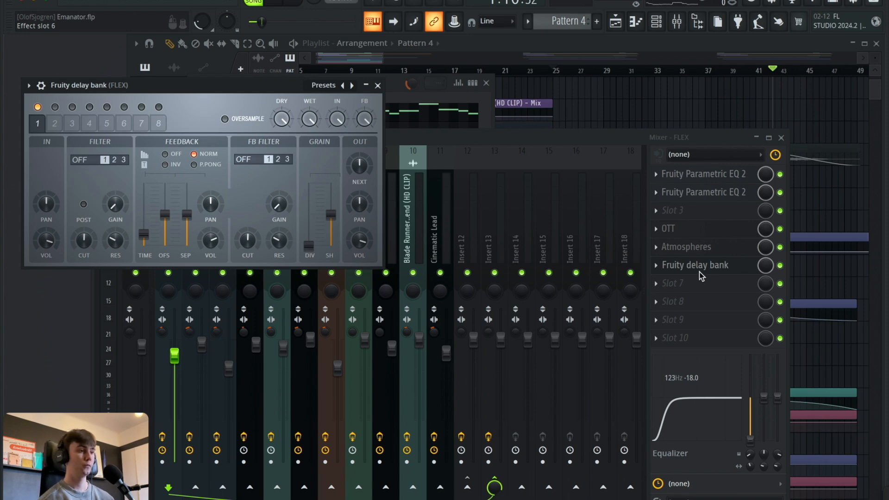
pyautogui.click(700, 275)
pyautogui.click(780, 137)
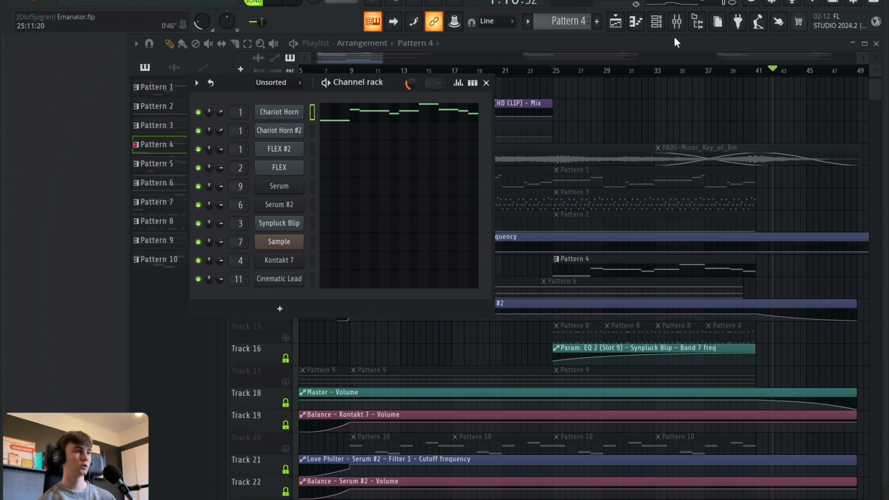
pyautogui.press('F6')
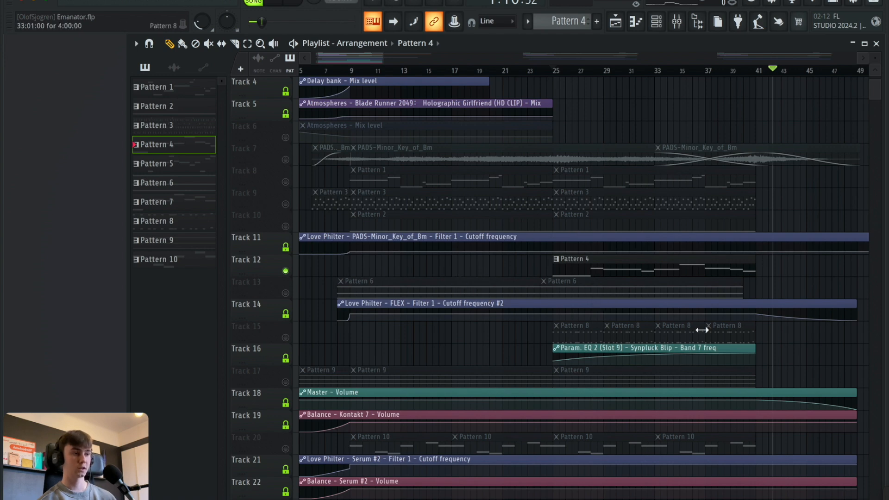
pyautogui.scroll(-1, 607, 306)
pyautogui.rightClick(286, 316)
pyautogui.scroll(1, 455, 252)
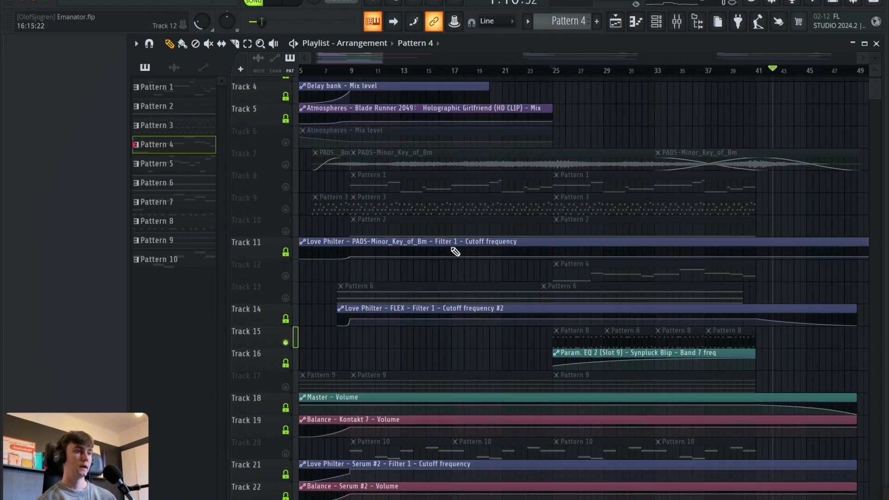
# Solo Track 2 and play its Blade Runner 2049 Holographic Girlfriend clip from bar 9 for several bars.
pyautogui.scroll(2, 456, 251)
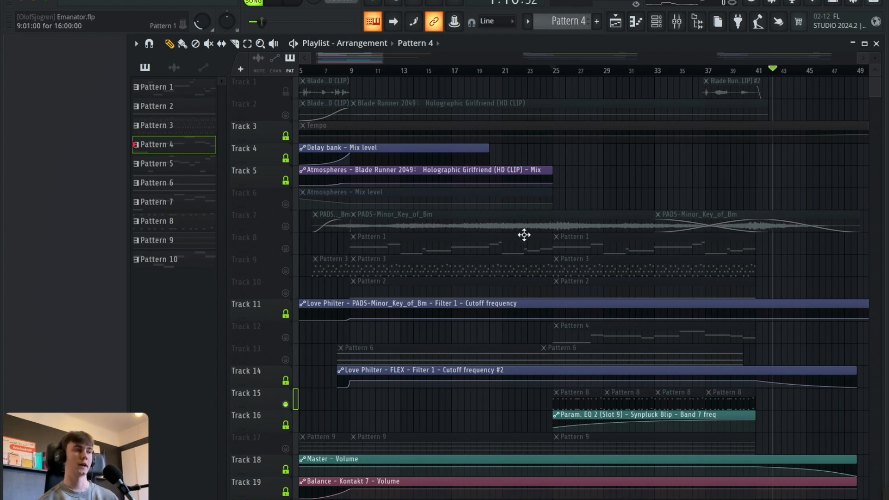
pyautogui.rightClick(285, 114)
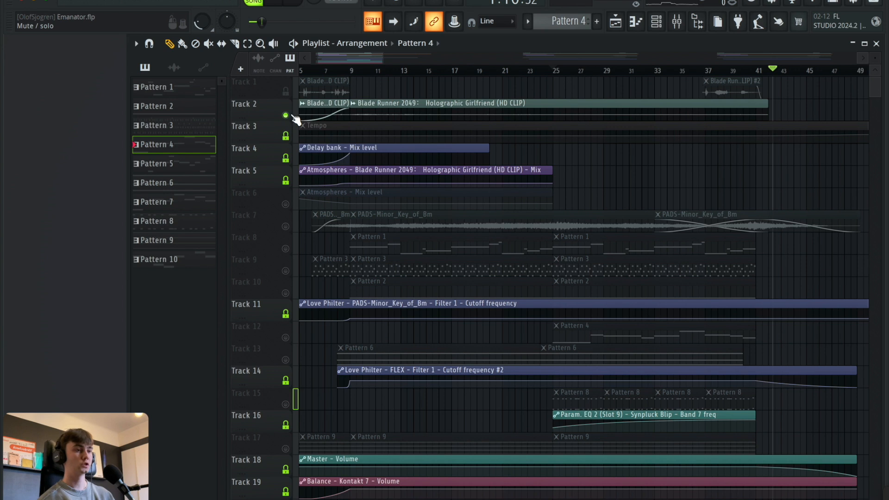
pyautogui.click(354, 71)
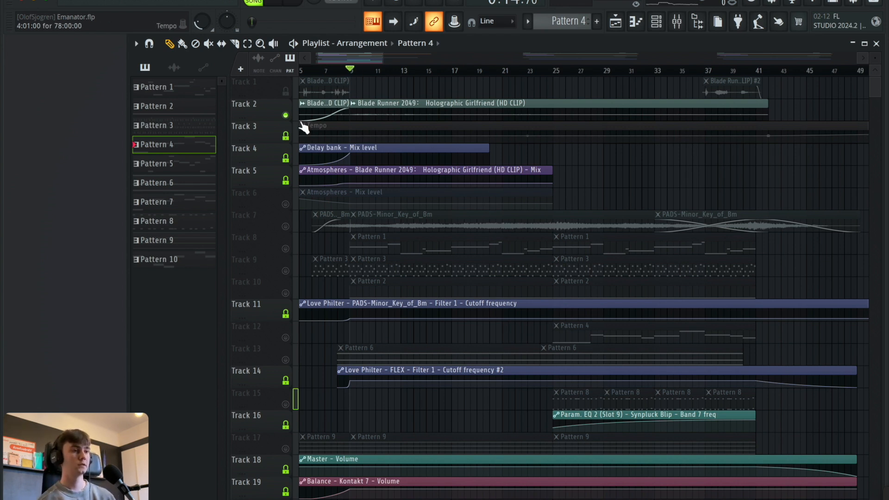
pyautogui.hscroll(-1, 342, 60)
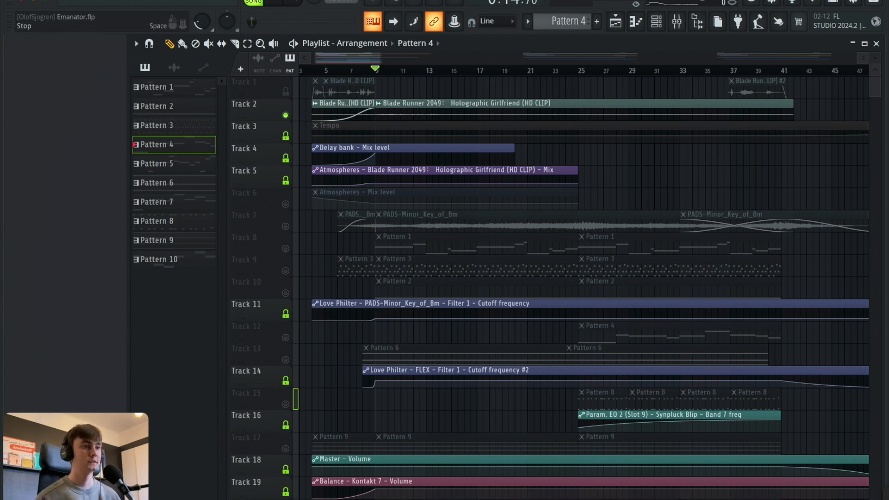
pyautogui.click(279, 2)
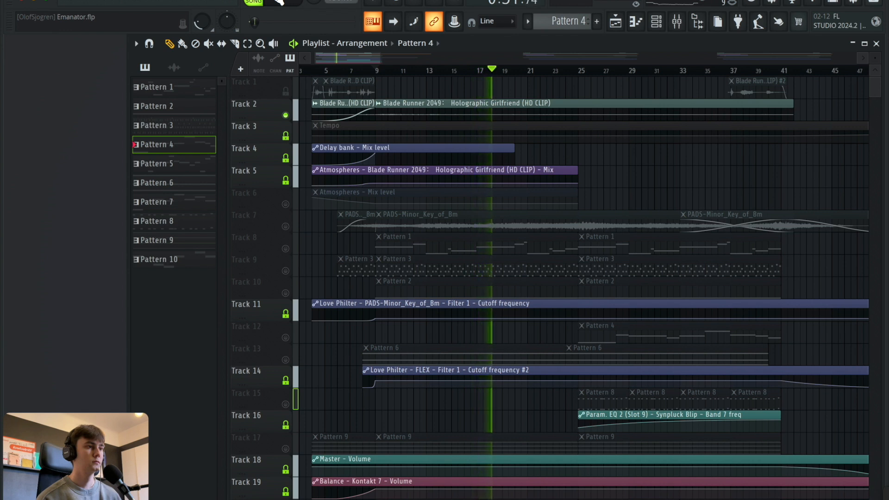
pyautogui.press('space')
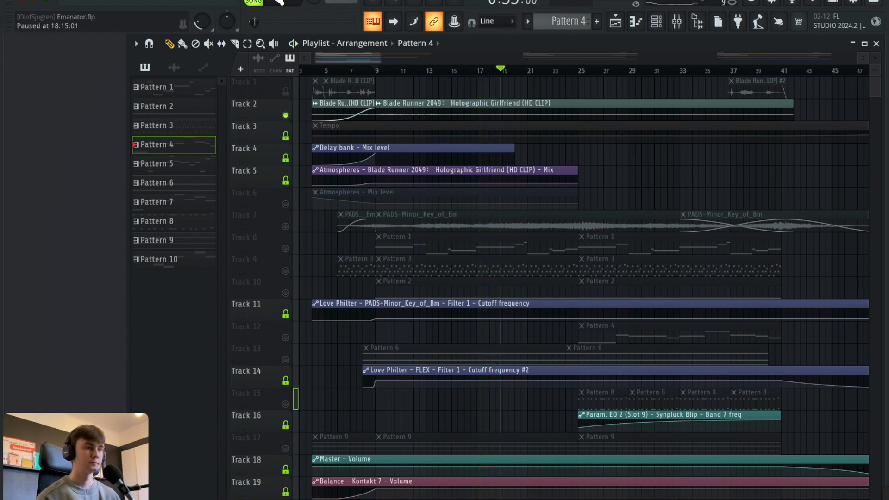
# Look over the effect chain of mixer track 5, the Blade Runner 2049 clip, and close the mixer.
pyautogui.click(675, 27)
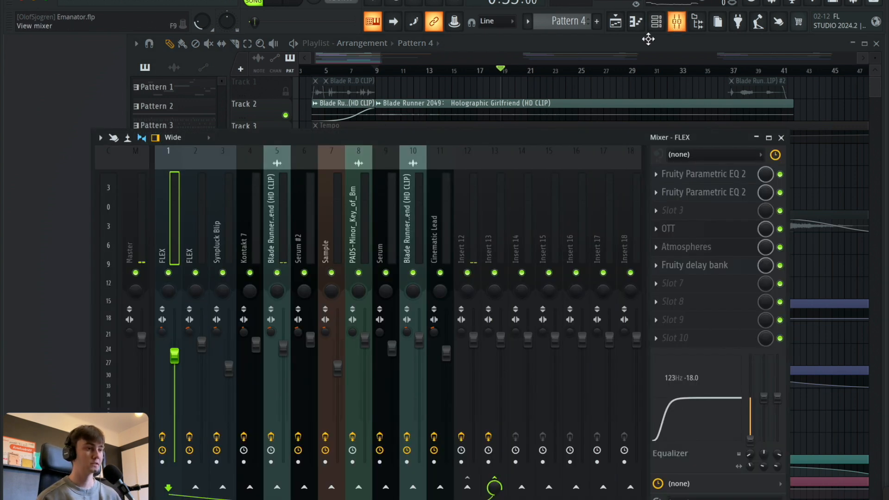
pyautogui.click(259, 216)
pyautogui.click(273, 220)
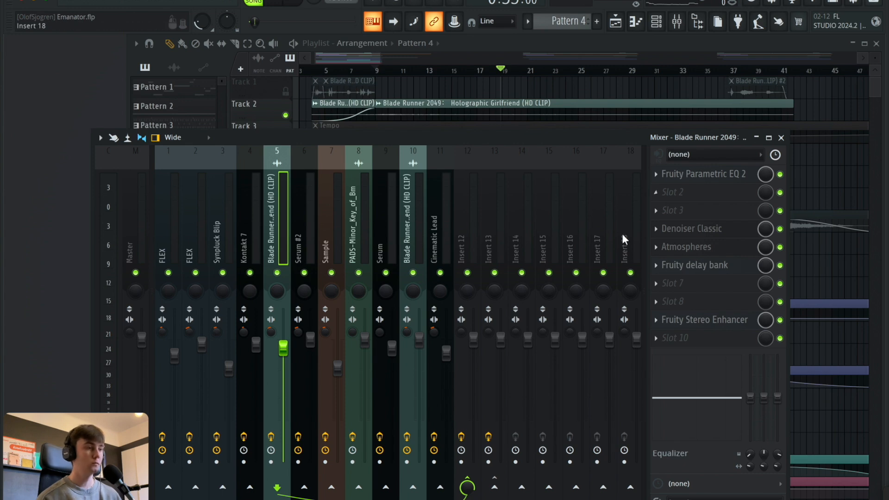
pyautogui.click(781, 138)
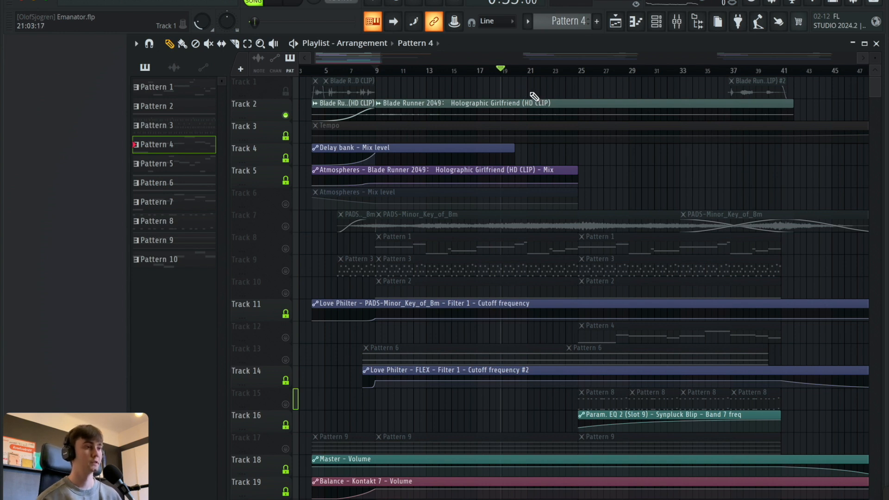
# Solo Track 10, select its Pattern 2 clip and show the channel rack clear of the playlist clips.
pyautogui.scroll(-2, 627, 171)
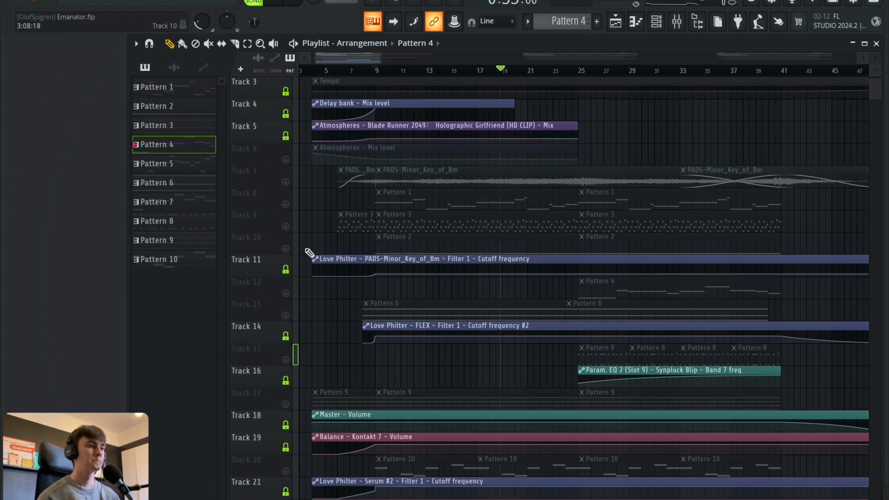
pyautogui.click(285, 248)
pyautogui.click(401, 243)
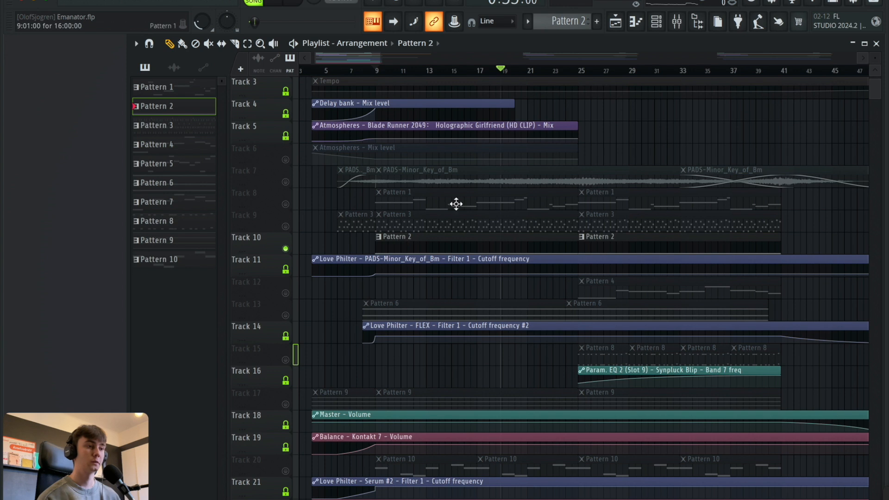
pyautogui.click(656, 21)
pyautogui.moveTo(244, 82); pyautogui.dragTo(48, 63)
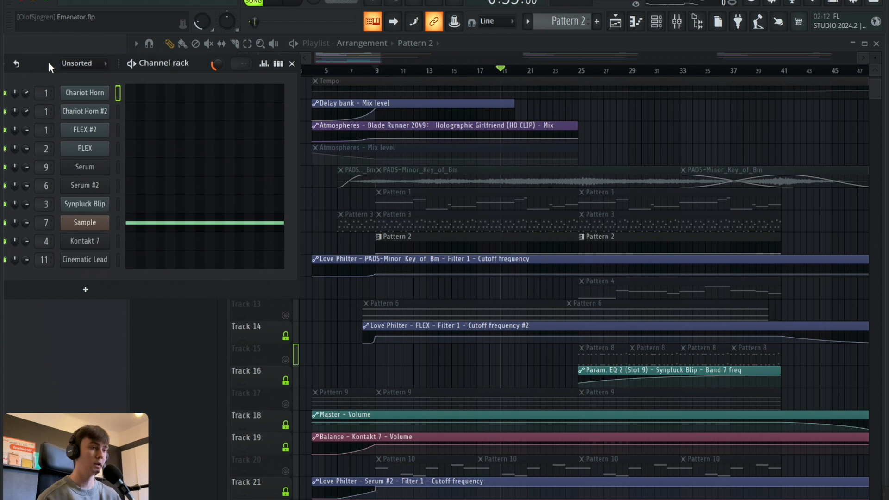
# Open the Sample channel's Fruity Granulizer, reposition its window and examine its grain and effect settings.
pyautogui.click(86, 224)
pyautogui.moveTo(612, 95); pyautogui.dragTo(632, 90)
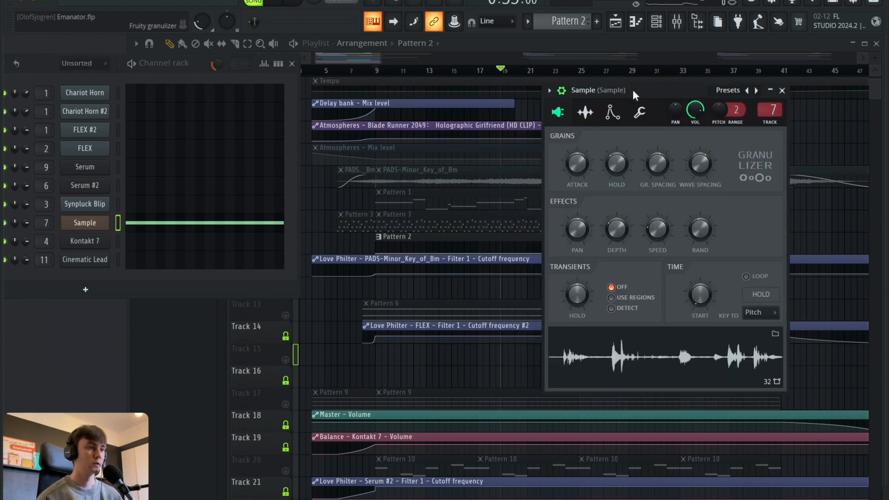
pyautogui.scroll(2, 417, 185)
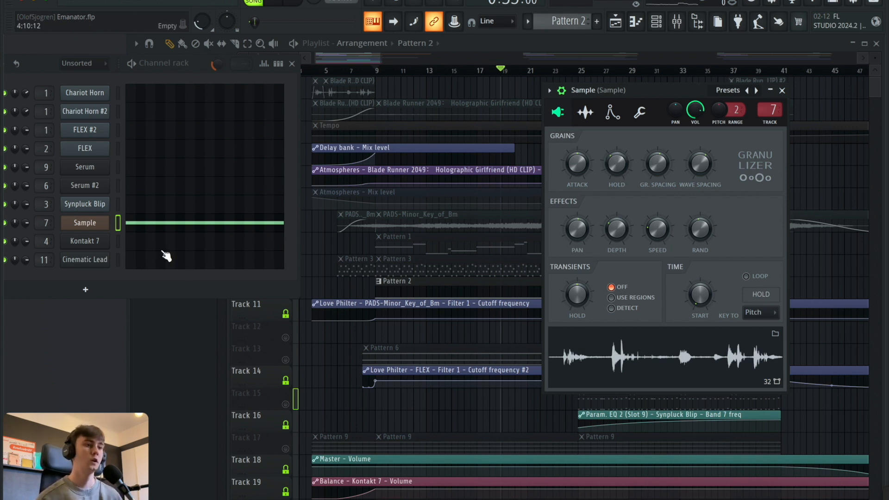
# Open the Sample channel's notes in the piano roll, play Pattern 2 in pattern mode, and close the piano roll.
pyautogui.click(201, 221)
pyautogui.click(253, 1)
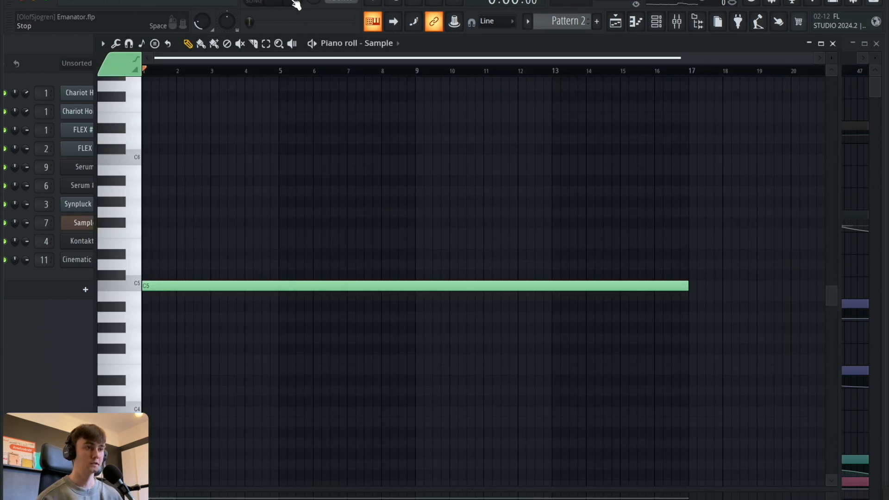
pyautogui.click(281, 1)
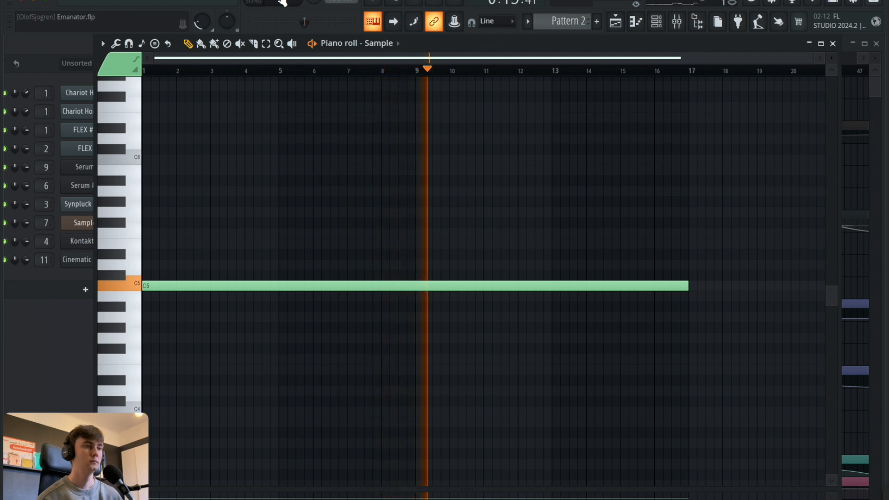
pyautogui.press('space')
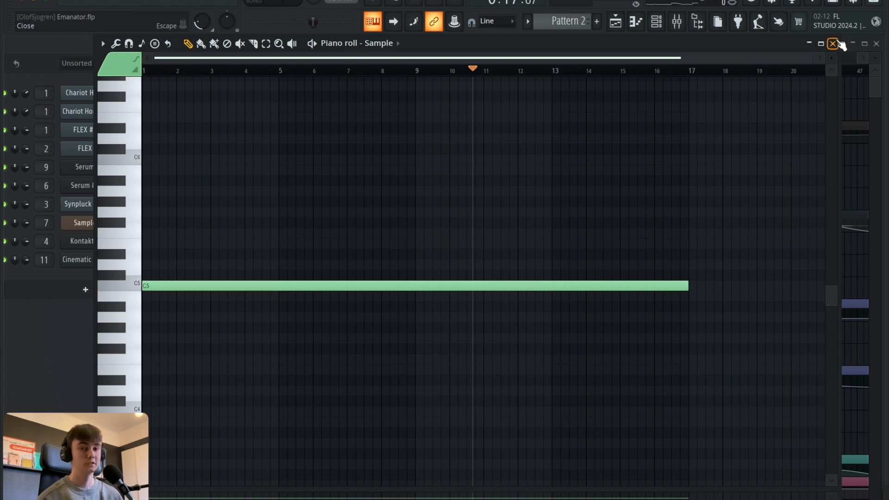
pyautogui.click(832, 43)
# Open the mixer and examine the Sample track's first Fruity Parametric EQ 2 and its Fruity Love Philter.
pyautogui.press('F9')
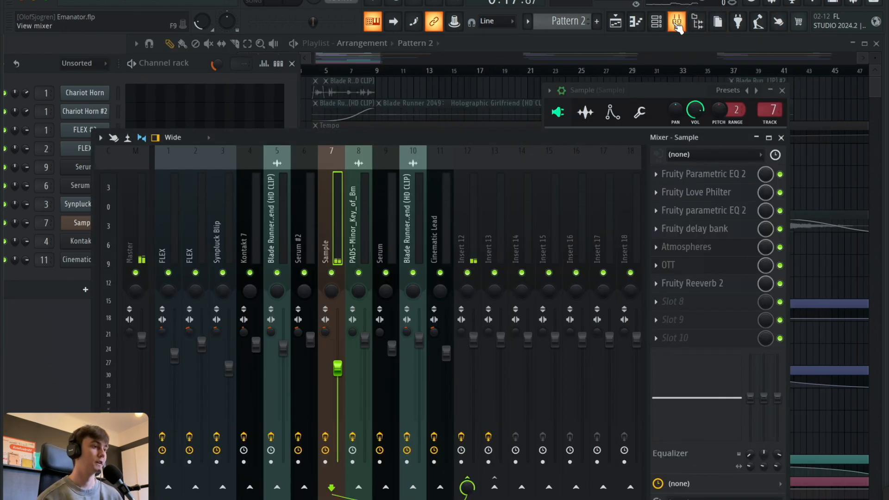
pyautogui.click(709, 181)
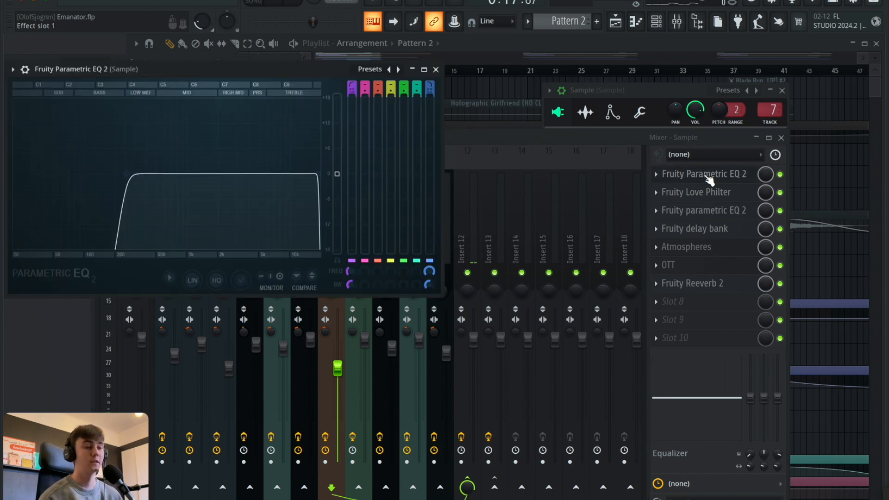
pyautogui.click(709, 180)
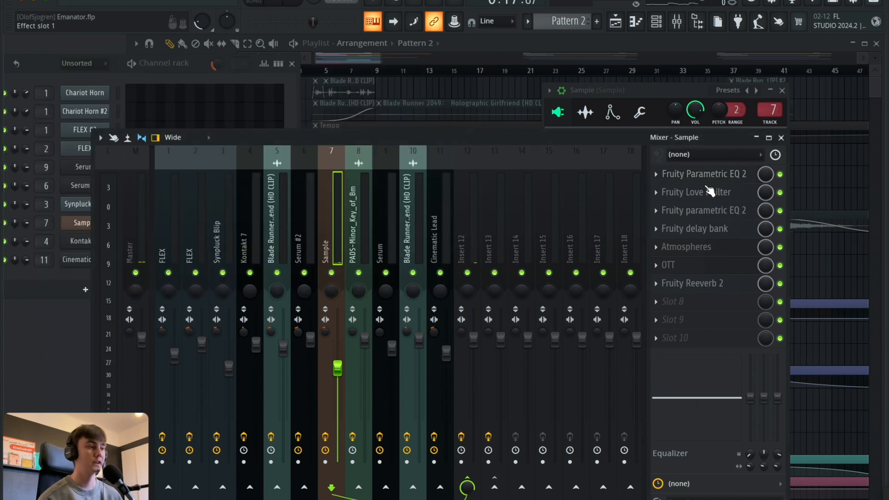
pyautogui.click(709, 196)
pyautogui.click(709, 196)
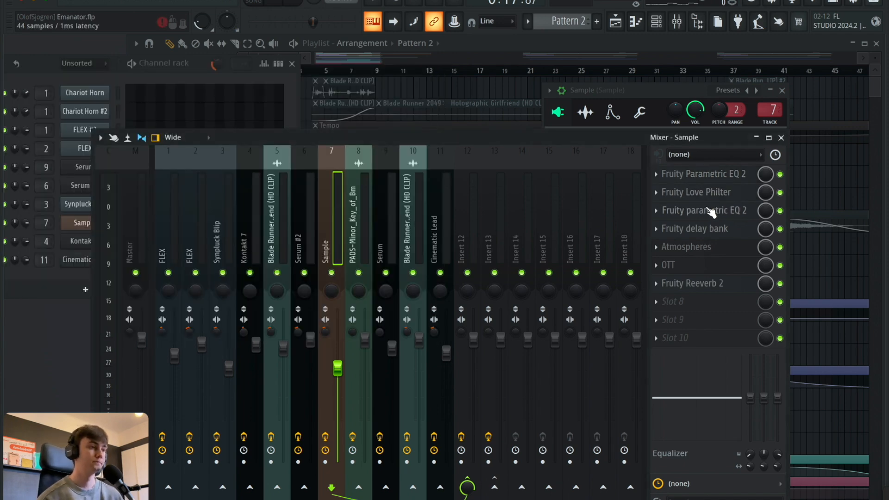
# Examine the Sample track's second Fruity Parametric EQ 2, its Fruity delay bank and its Atmospheres effect.
pyautogui.click(710, 211)
pyautogui.click(710, 210)
pyautogui.click(711, 231)
pyautogui.click(711, 233)
pyautogui.click(706, 253)
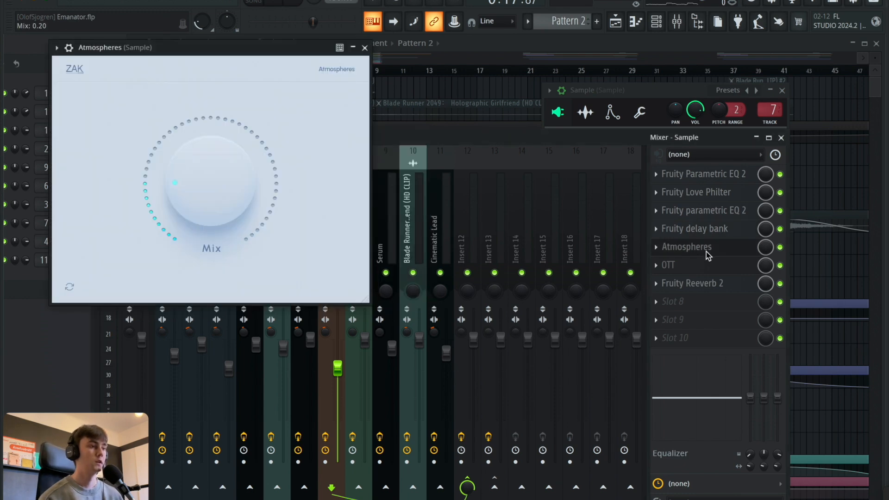
pyautogui.click(706, 253)
# Examine the OTT compressor and the Fruity Reeverb 2 on the Sample track.
pyautogui.click(701, 267)
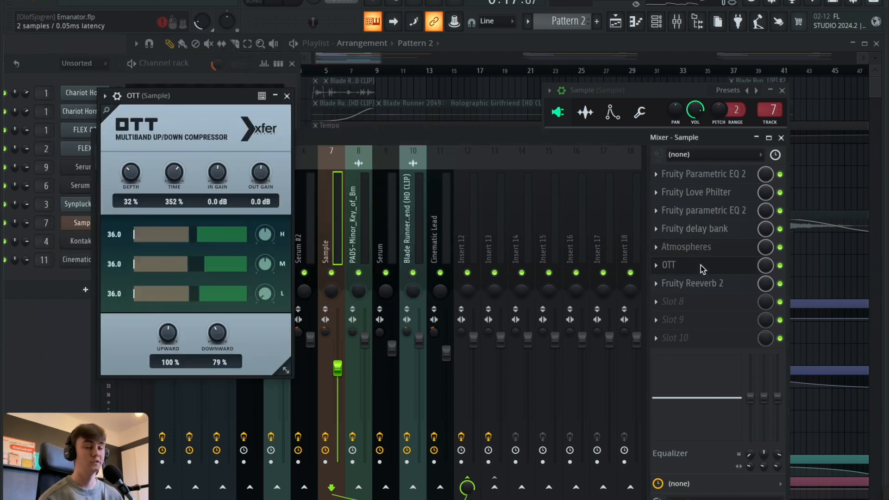
pyautogui.click(701, 265)
pyautogui.click(699, 278)
pyautogui.click(700, 282)
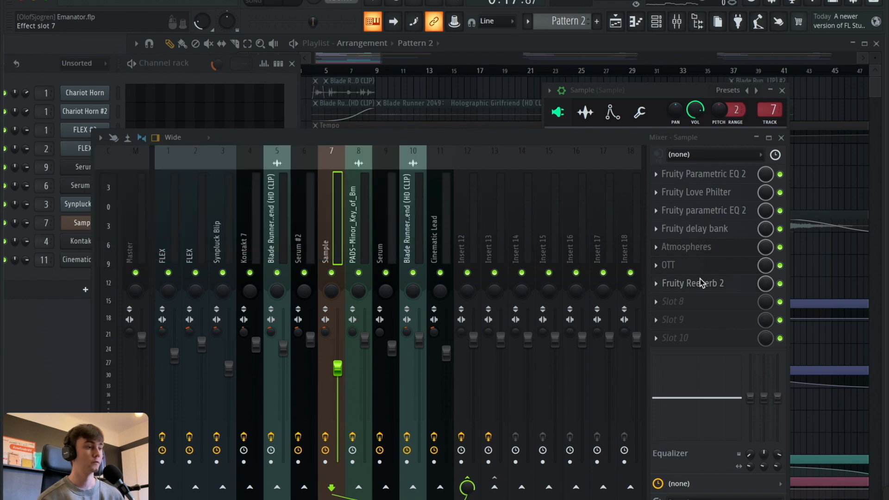
# Close the mixer, the Sample channel window and the channel rack to clear the playlist.
pyautogui.click(781, 138)
pyautogui.click(782, 91)
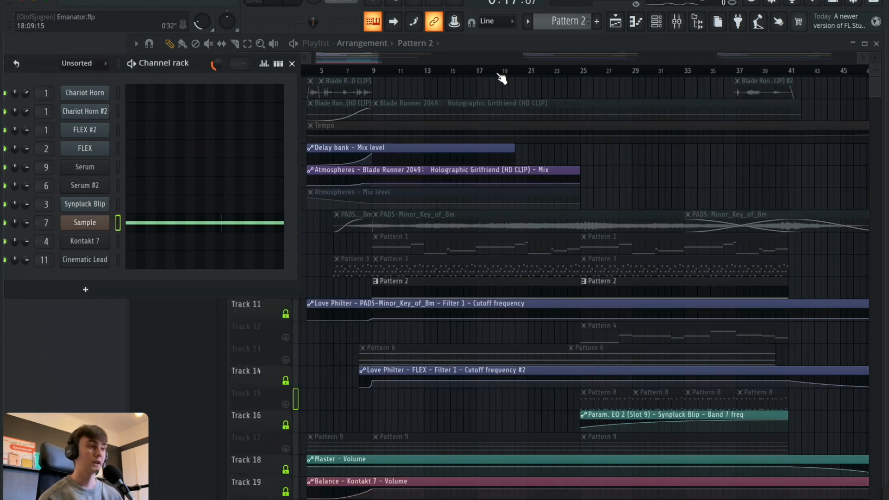
pyautogui.scroll(-2, 503, 75)
pyautogui.scroll(-7, 671, 192)
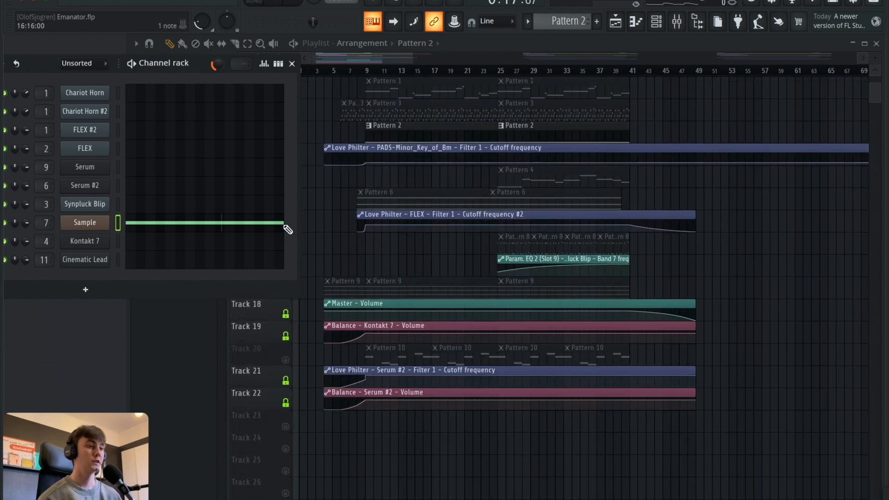
pyautogui.click(291, 64)
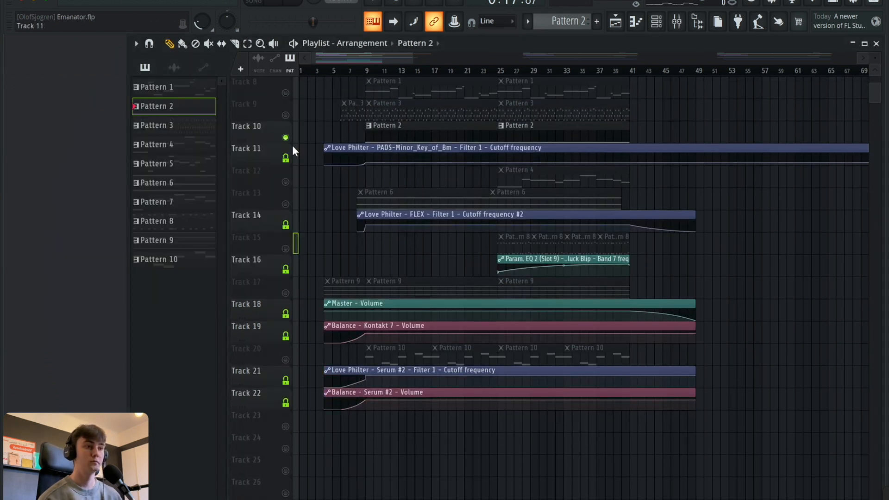
# End the solo on Track 10 and unmute Track 1 in the playlist.
pyautogui.rightClick(287, 112)
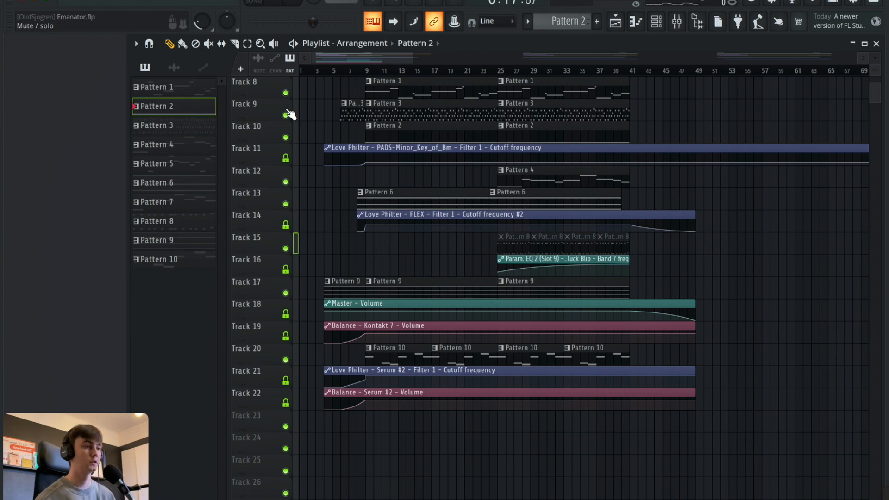
pyautogui.scroll(7, 332, 180)
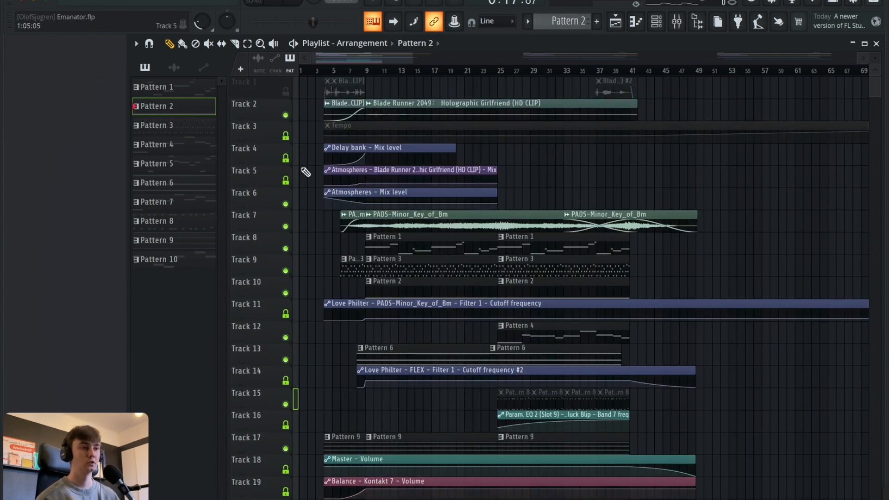
pyautogui.click(286, 92)
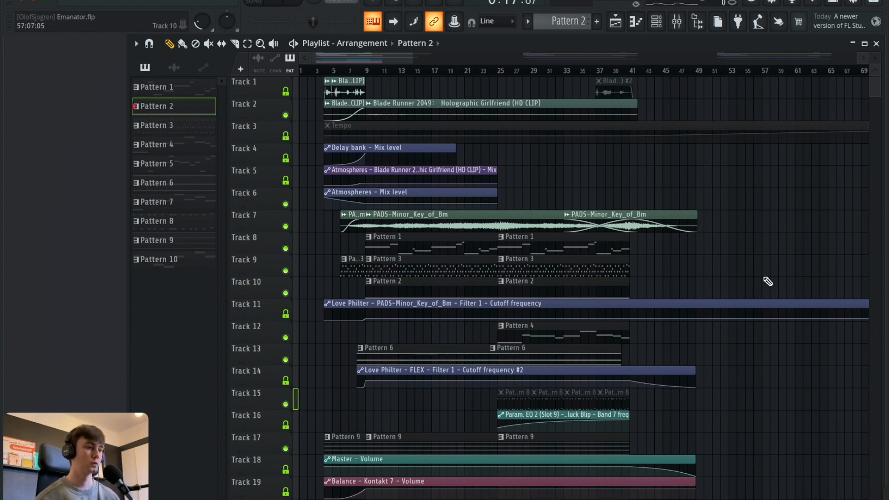
# Select the intro section from bar 4 to bar 9 on the playlist timeline and play it.
pyautogui.scroll(-3, 756, 279)
pyautogui.scroll(2, 751, 279)
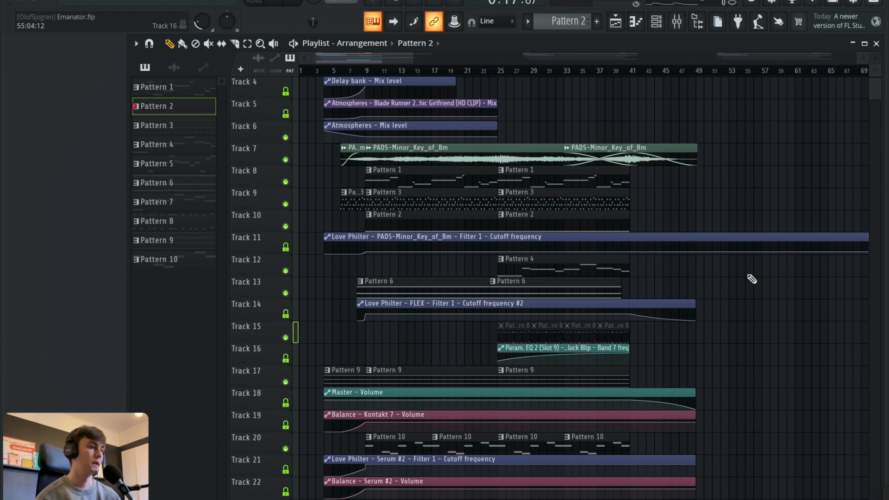
pyautogui.scroll(2, 751, 279)
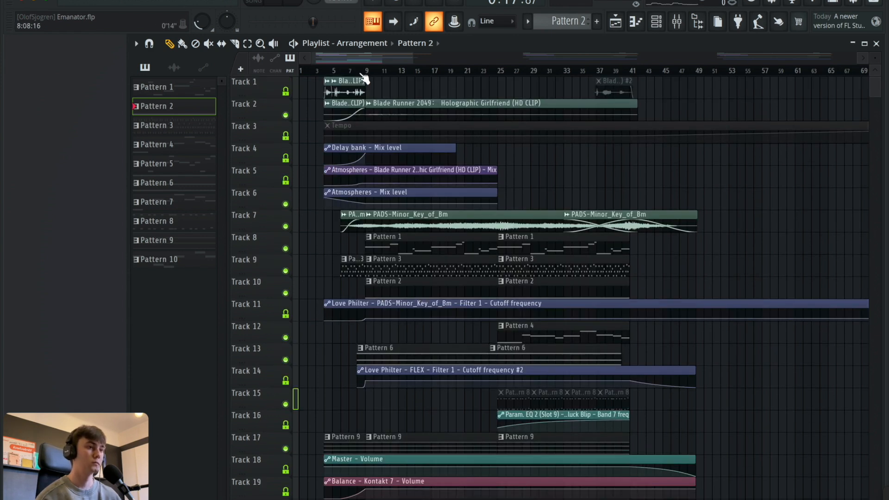
pyautogui.scroll(2, 364, 77)
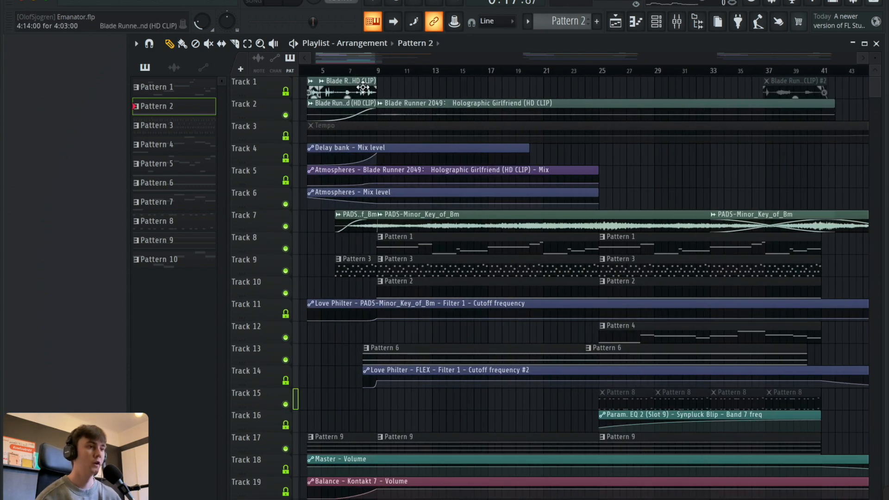
pyautogui.scroll(-3, 345, 77)
pyautogui.moveTo(328, 74); pyautogui.dragTo(368, 74)
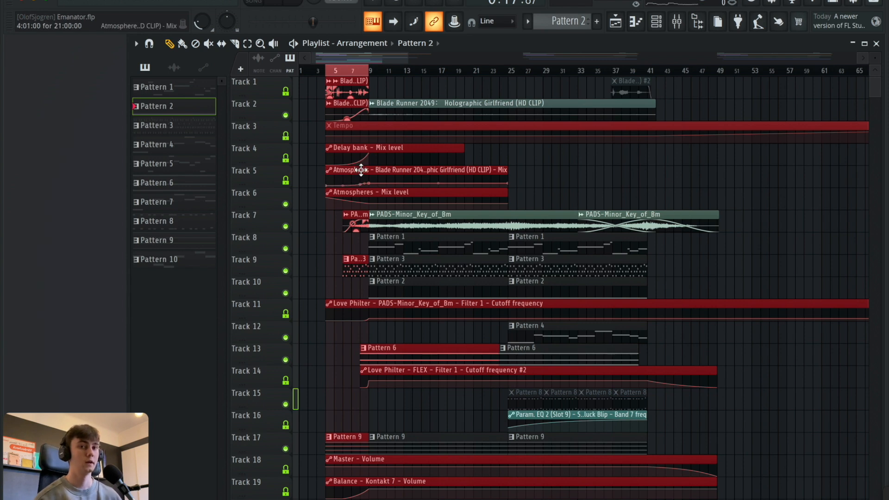
pyautogui.scroll(-7, 330, 283)
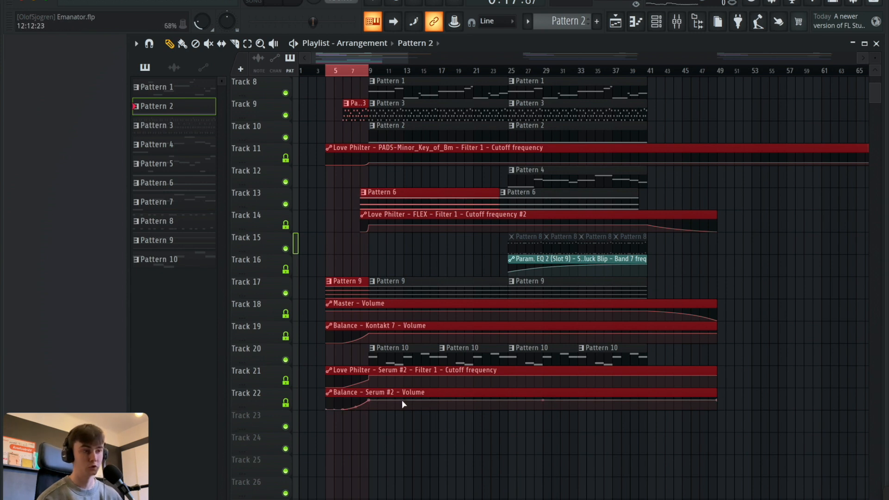
pyautogui.scroll(4, 733, 349)
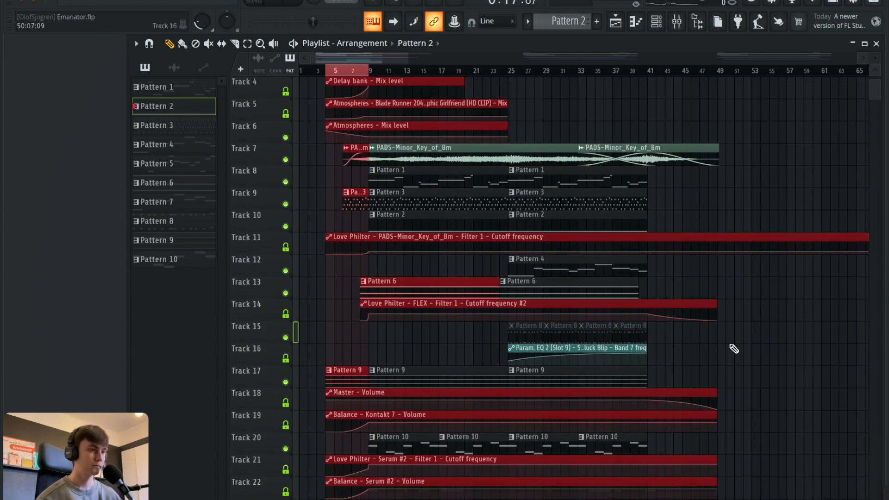
pyautogui.press('space')
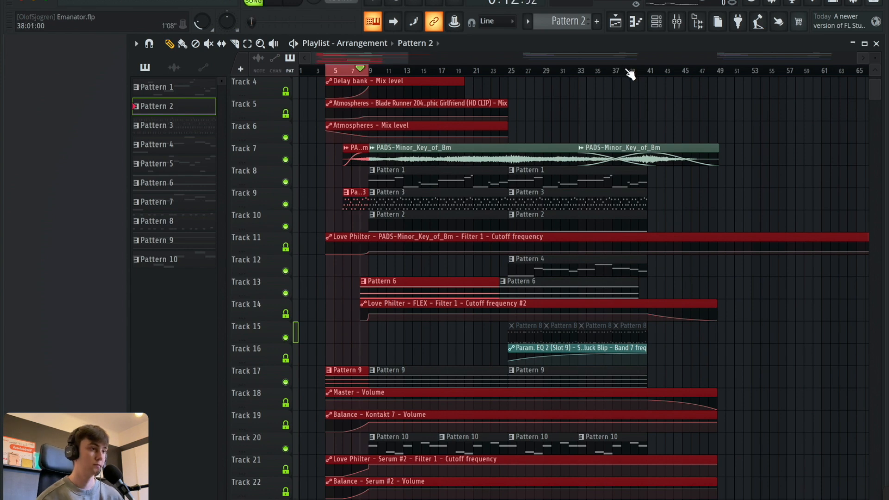
# Clear the intro selection, select the outro from bar 41 to bar 49, and move playback to its start.
pyautogui.click(642, 73)
pyautogui.doubleClick(347, 72)
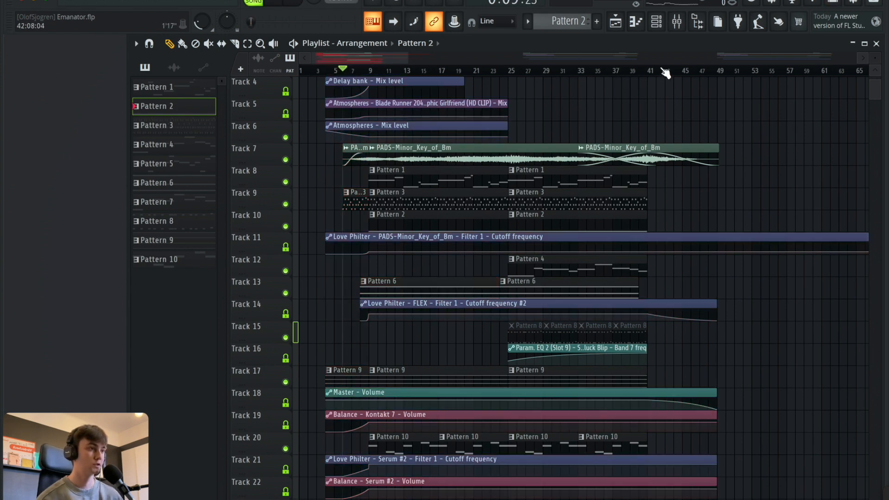
pyautogui.moveTo(649, 71); pyautogui.dragTo(715, 75)
pyautogui.scroll(-2, 660, 239)
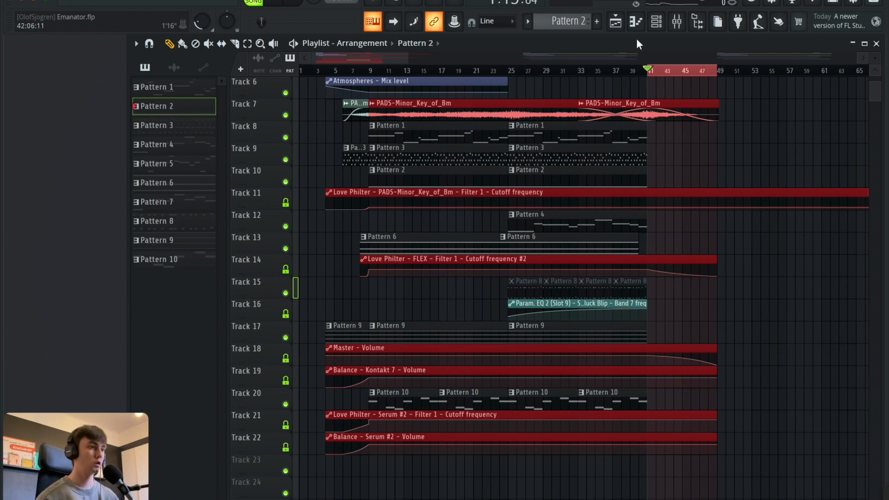
pyautogui.click(655, 69)
pyautogui.scroll(3, 479, 373)
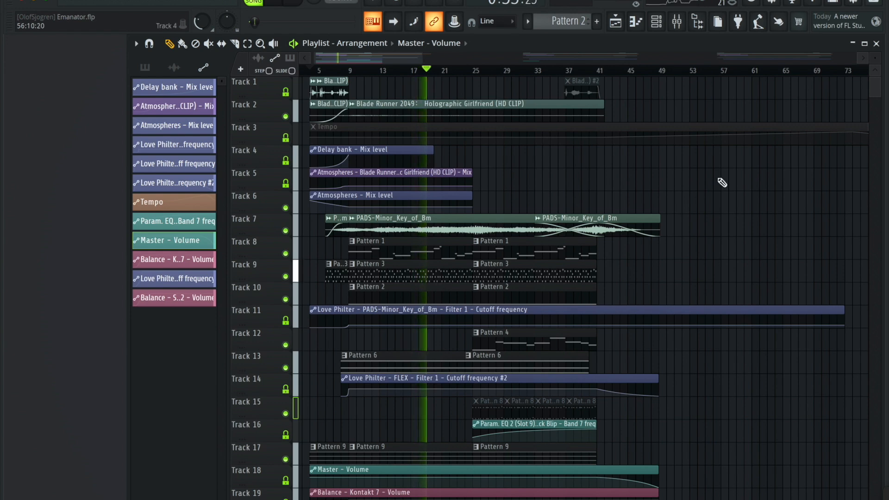
pyautogui.scroll(-4, 734, 264)
pyautogui.scroll(-2, 736, 265)
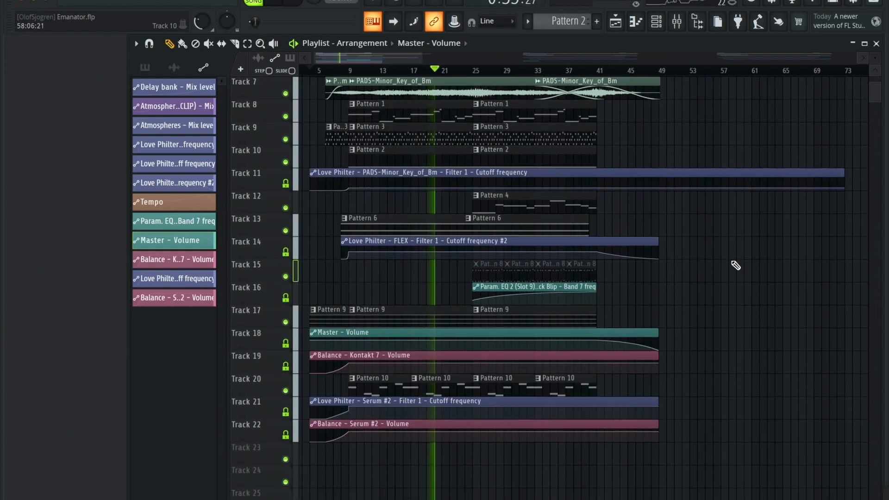
pyautogui.scroll(3, 735, 265)
pyautogui.scroll(3, 736, 265)
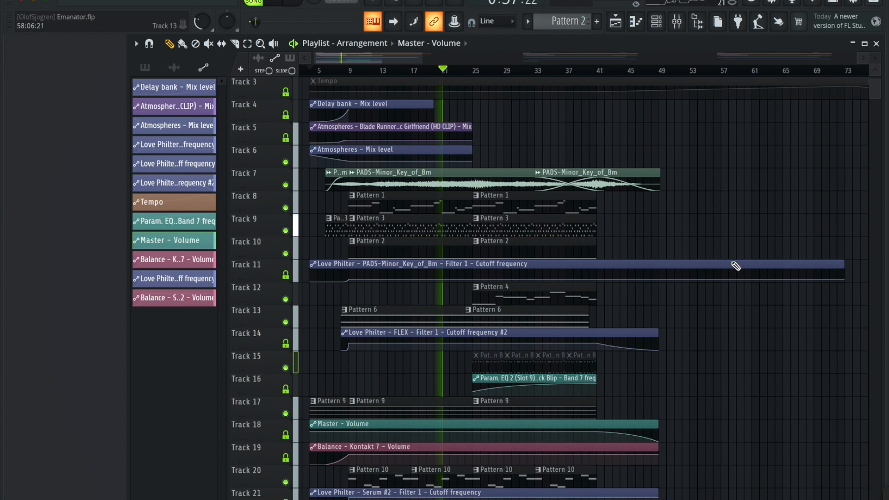